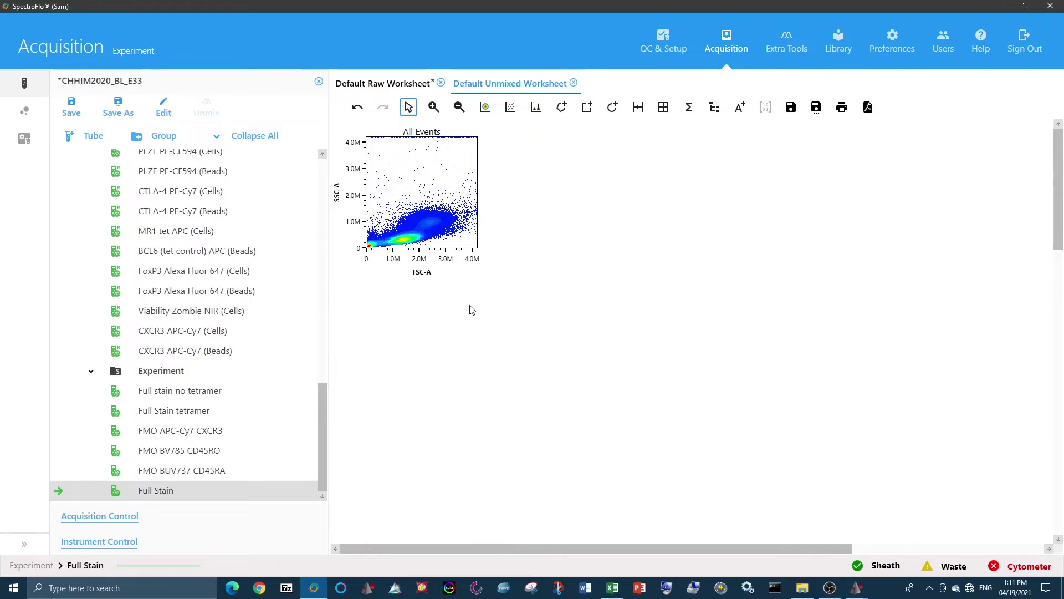
- View the All Events plot with Time on the X axis, and return that axis to FSC-A
left_click(417, 274)
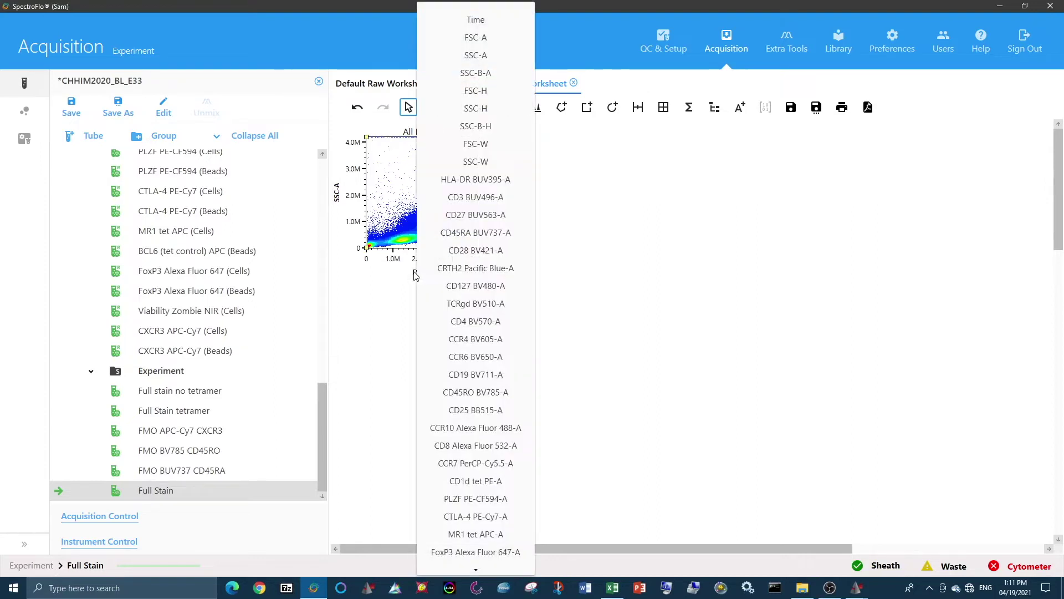
left_click(474, 22)
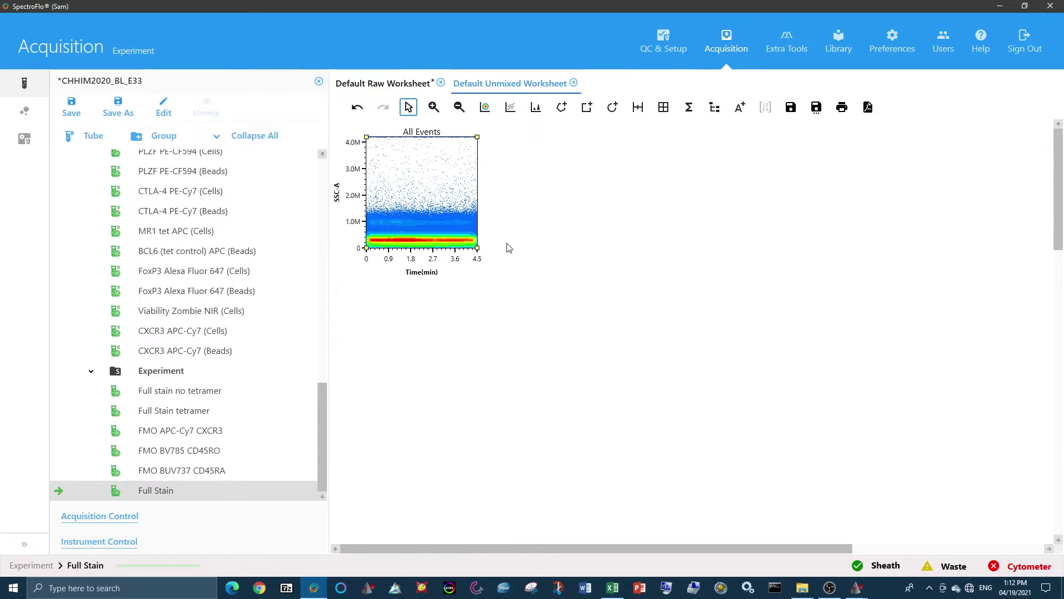
left_click(422, 272)
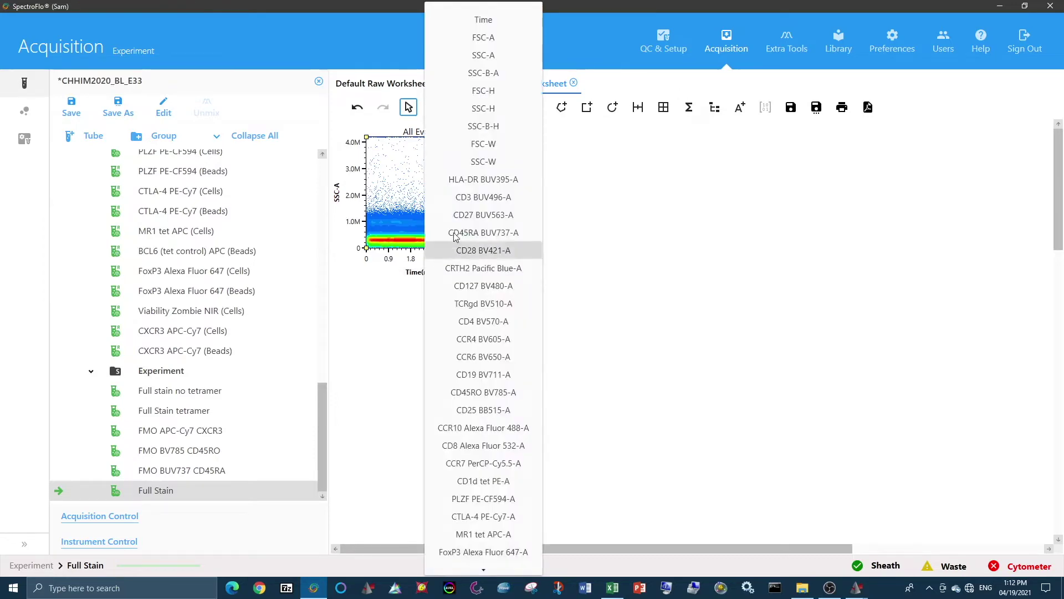
left_click(479, 37)
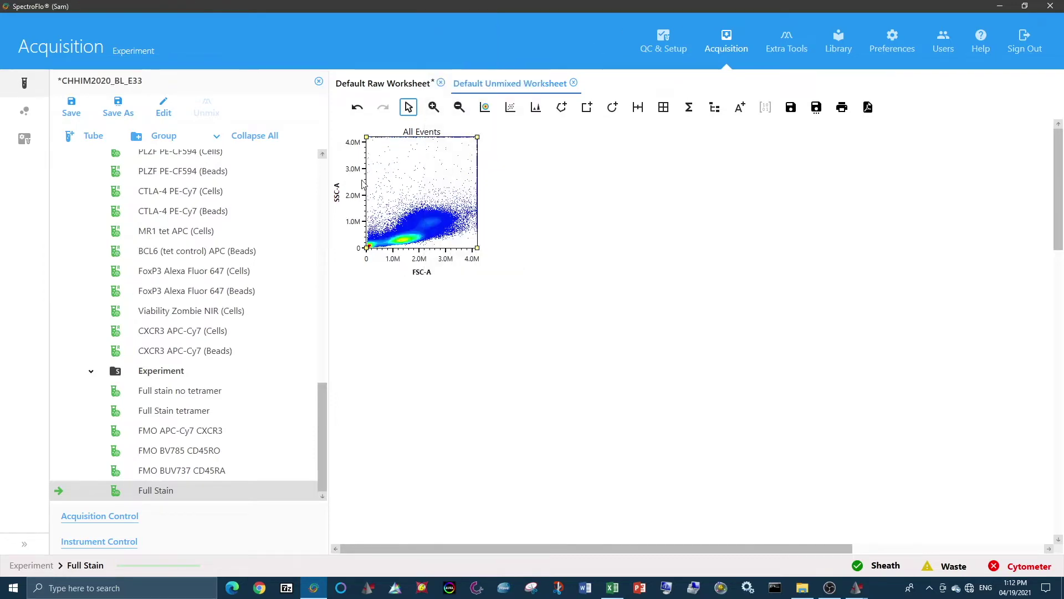
- Set the All Events plot's Y axis to FSC-H and draw a polygon gate around the diagonal singlet population
left_click(337, 194)
left_click(414, 93)
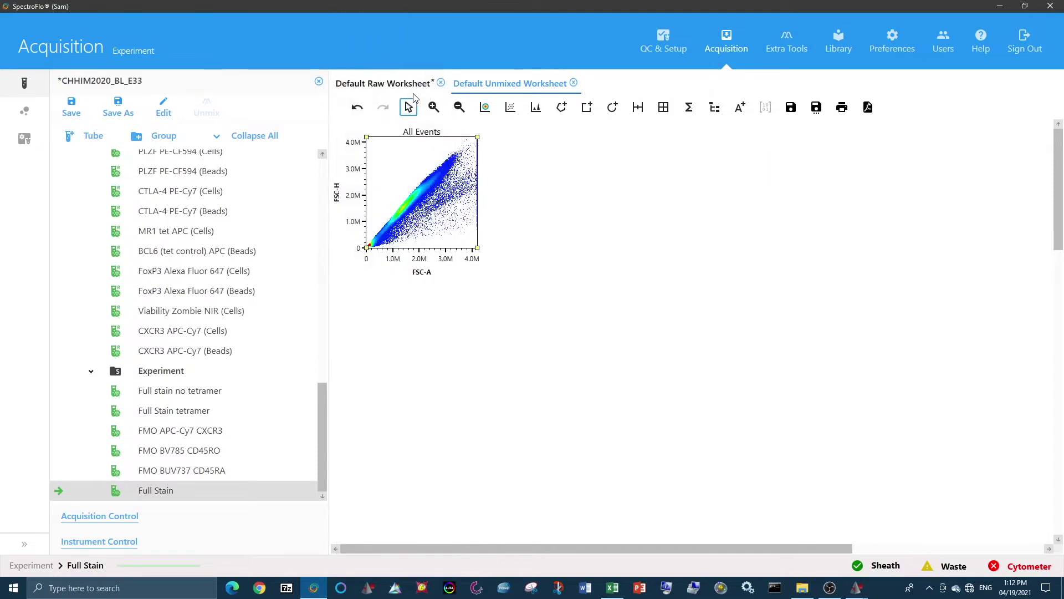
left_click(535, 135)
left_click(554, 113)
left_click(449, 146)
left_click(383, 214)
left_click(367, 242)
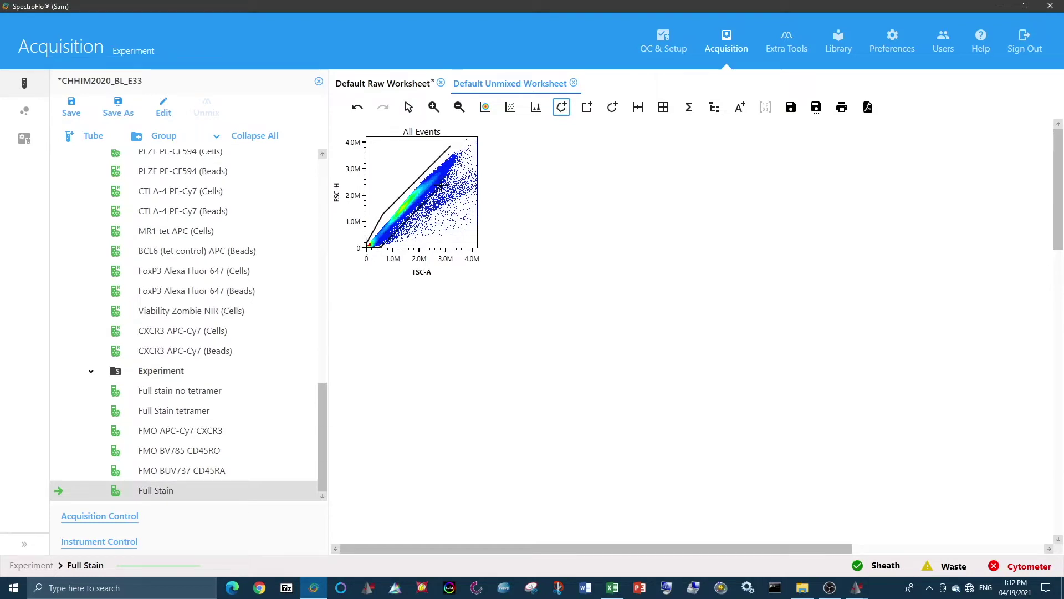
left_click(472, 139)
left_click(458, 139)
left_click(450, 146)
- Open the P1 child plot beside the All Events plot and set its axes to SSC-A and SSC-H
double_click(449, 163)
left_click_drag(463, 327, 610, 182)
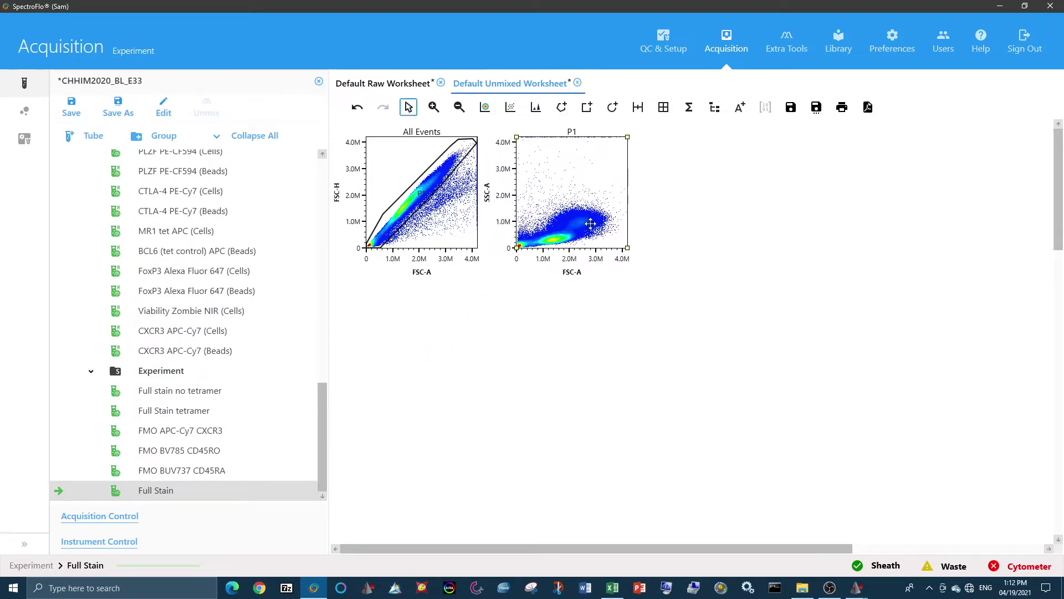
left_click(571, 274)
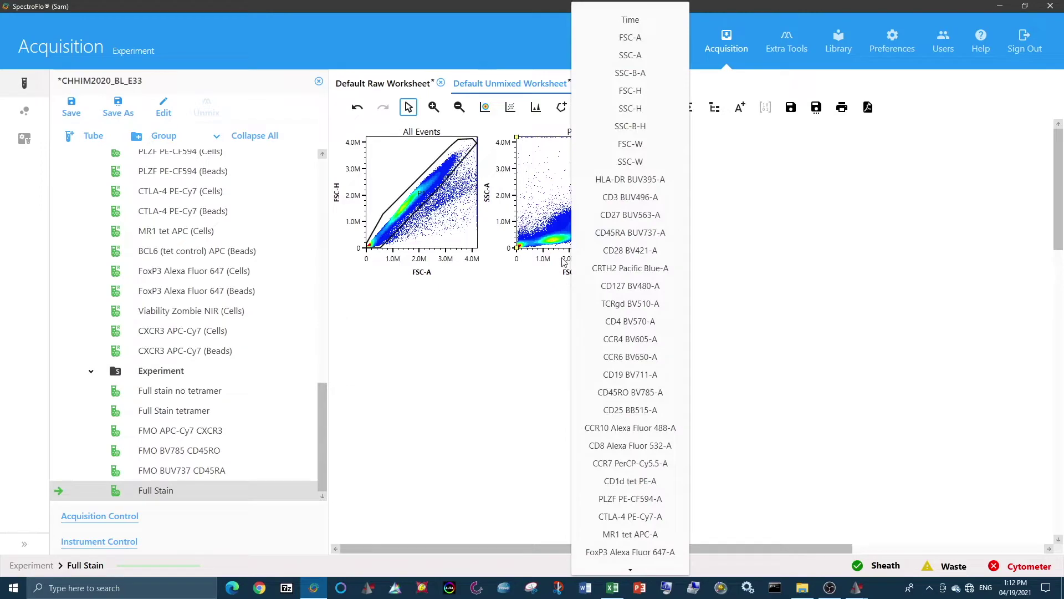
left_click(630, 55)
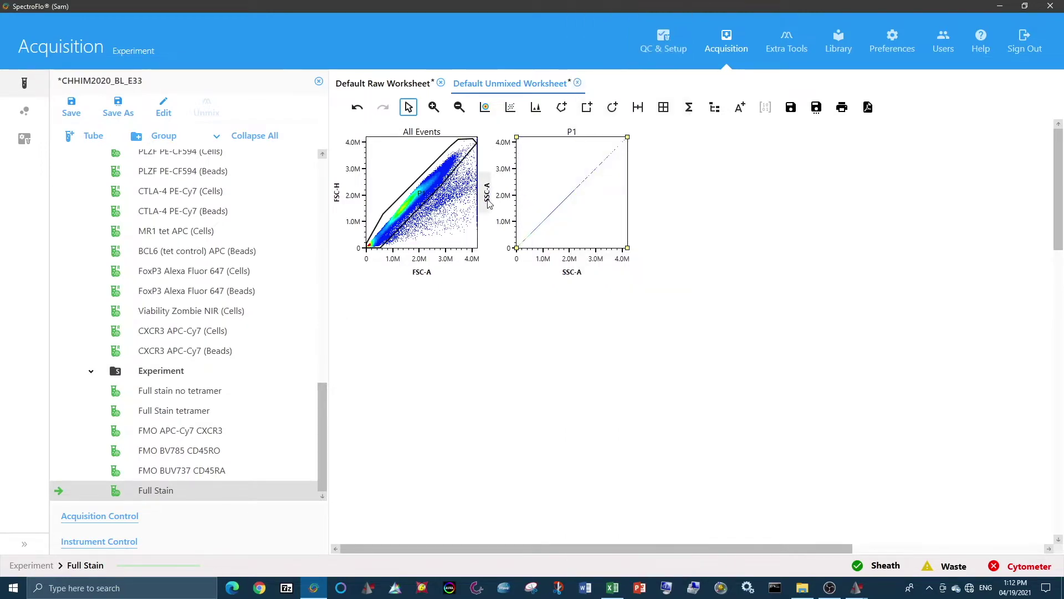
left_click(487, 194)
left_click(548, 108)
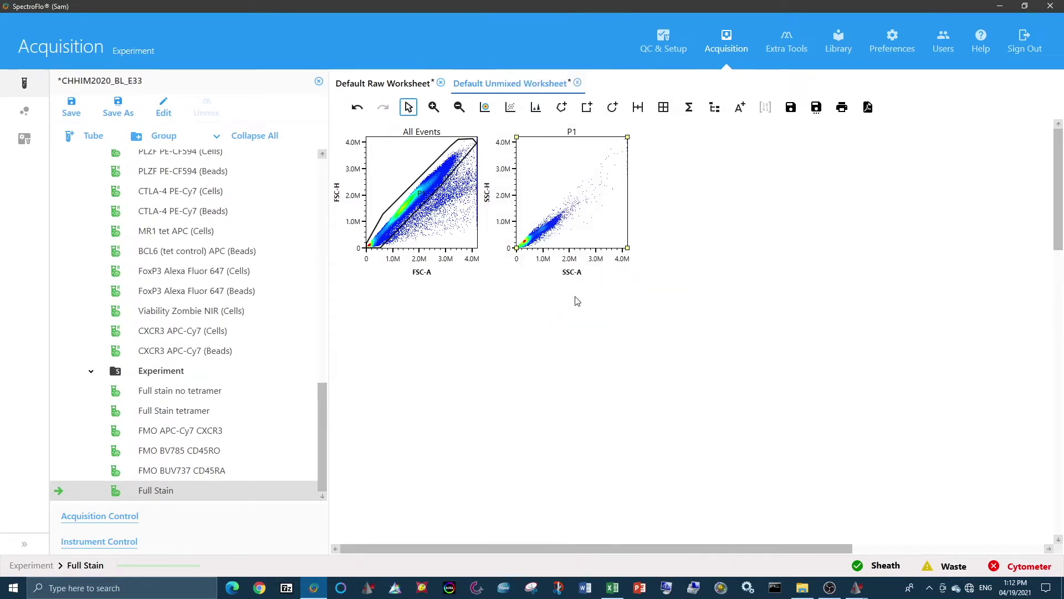
- Draw a closed polygon gate around the diagonal singlet population in the P1 plot
left_click(561, 107)
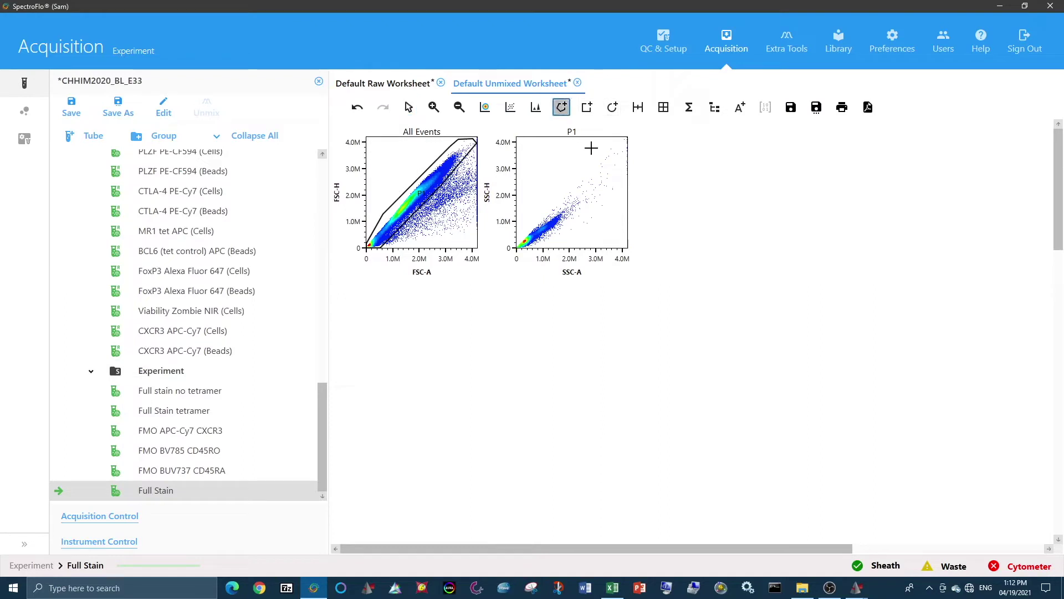
left_click(610, 140)
left_click(520, 236)
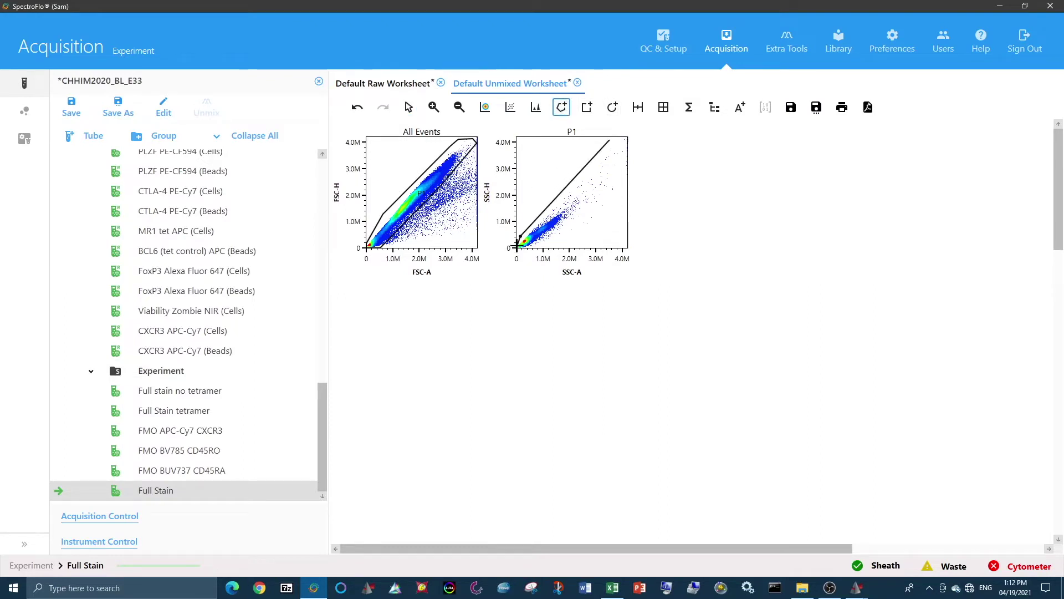
left_click(517, 247)
left_click(564, 224)
left_click(624, 163)
left_click(624, 140)
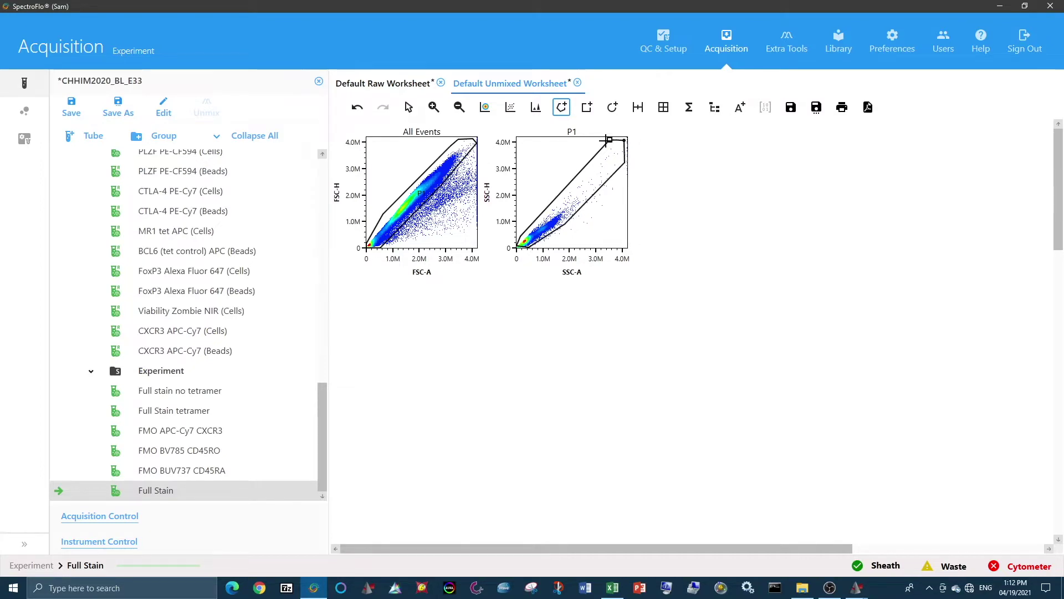
left_click(609, 140)
- Shift the P2 gate slightly toward lower SSC-A, and open its child plot beside the P1 plot
left_click_drag(615, 167, 607, 168)
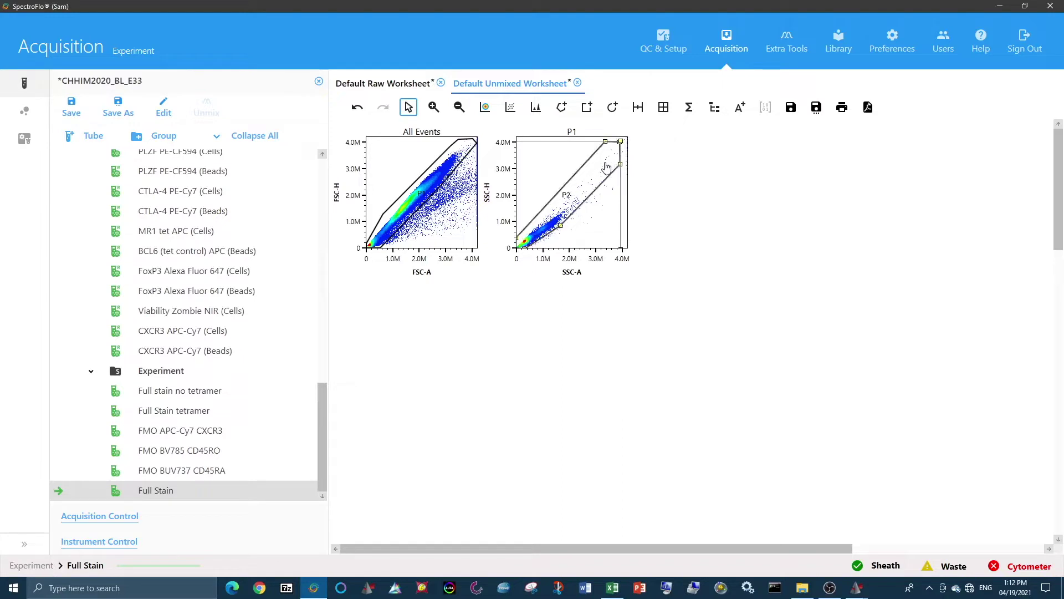
double_click(606, 168)
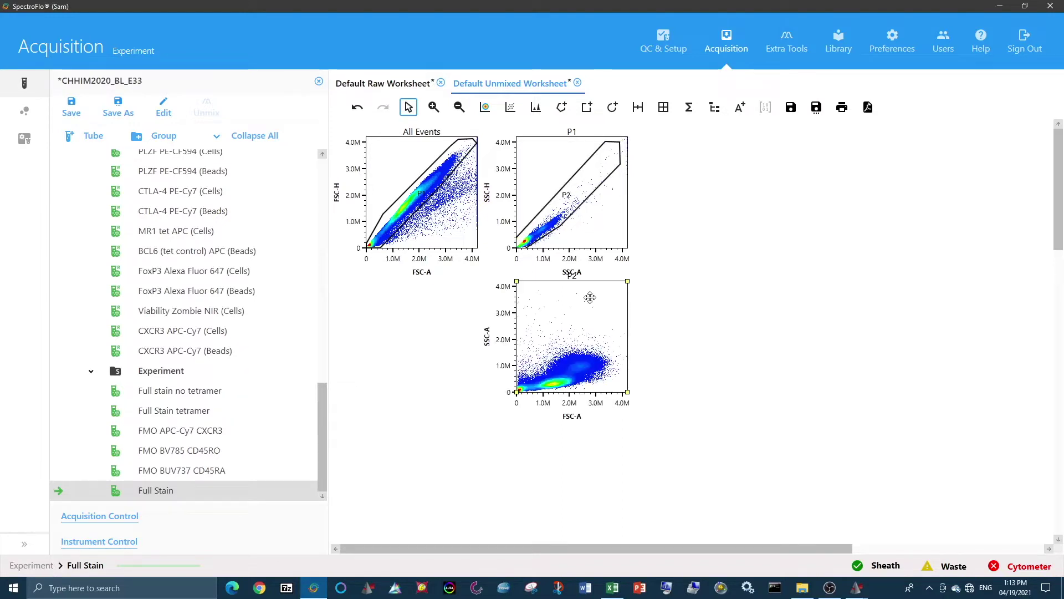
left_click_drag(564, 366, 718, 225)
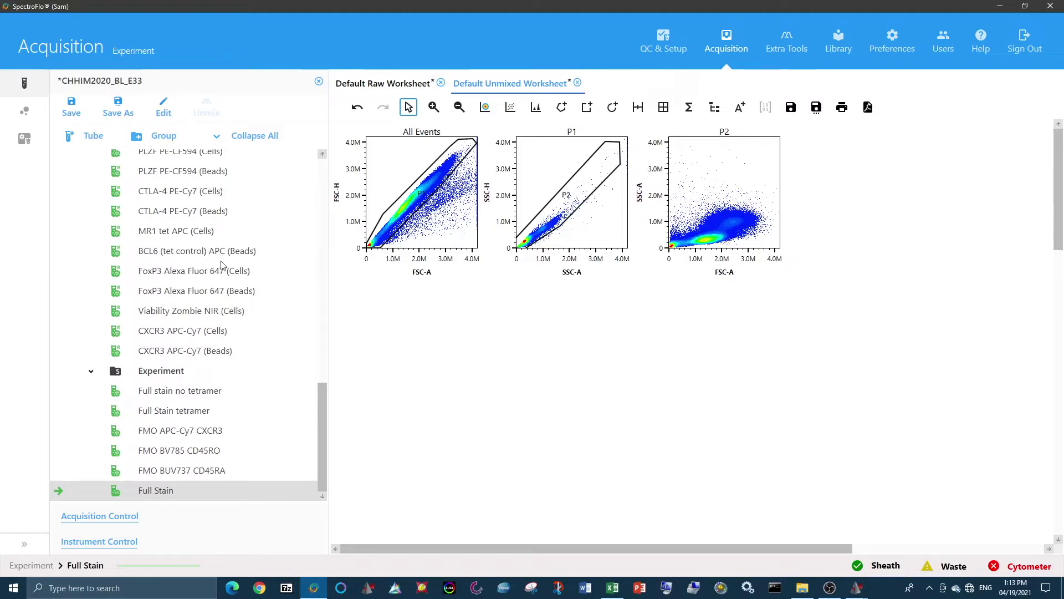
- Open the unmixed worksheet template NxN
left_click(17, 116)
left_click(162, 185)
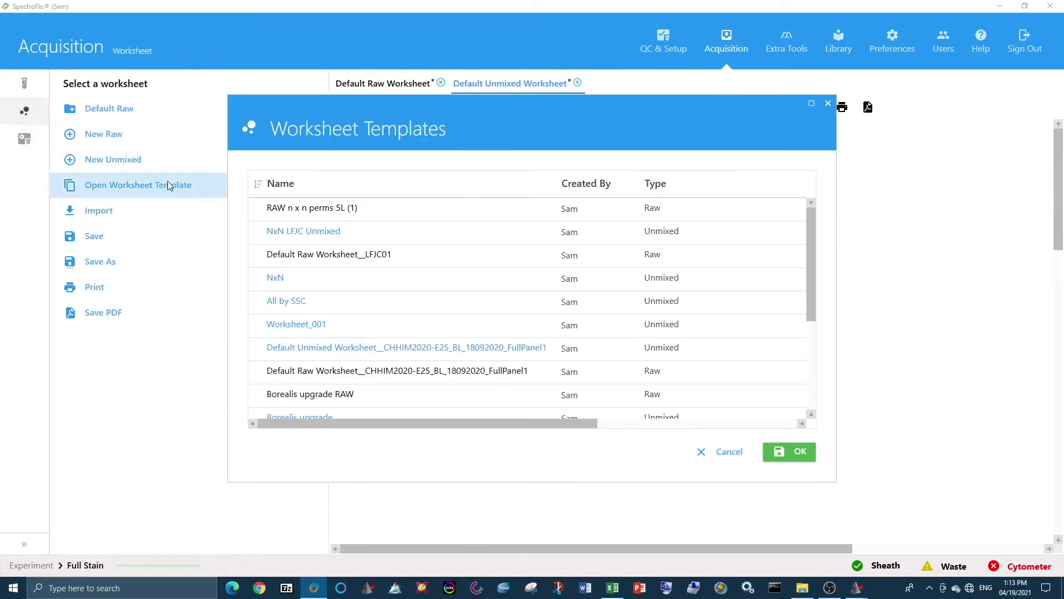
double_click(320, 278)
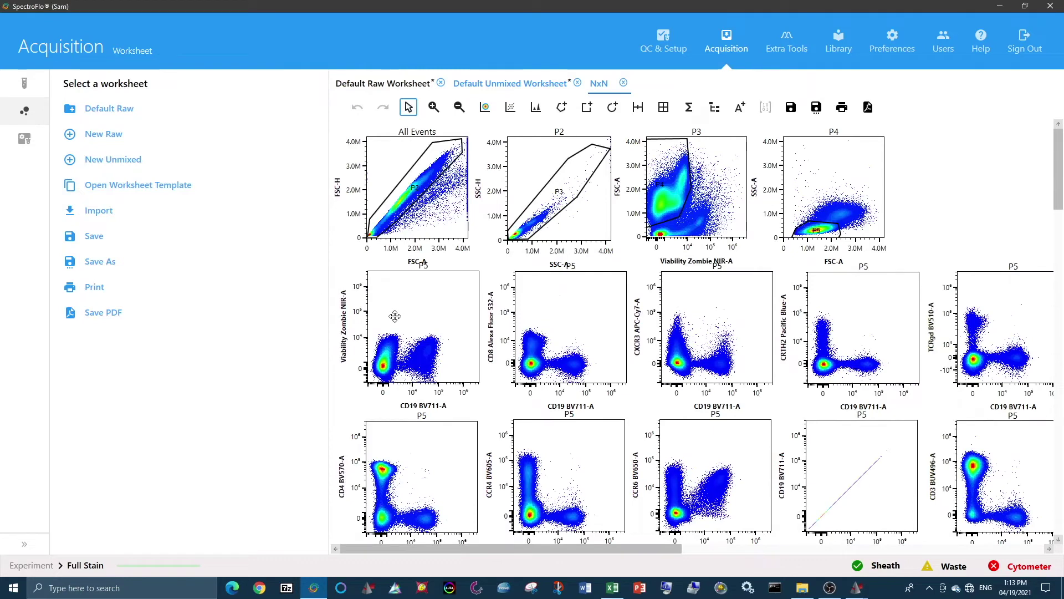
- Select all the P5 plots in the NxN worksheet and set their X axis parameter to CD8 Alexa Fluor 532-A
scroll(395, 315, "down", 3)
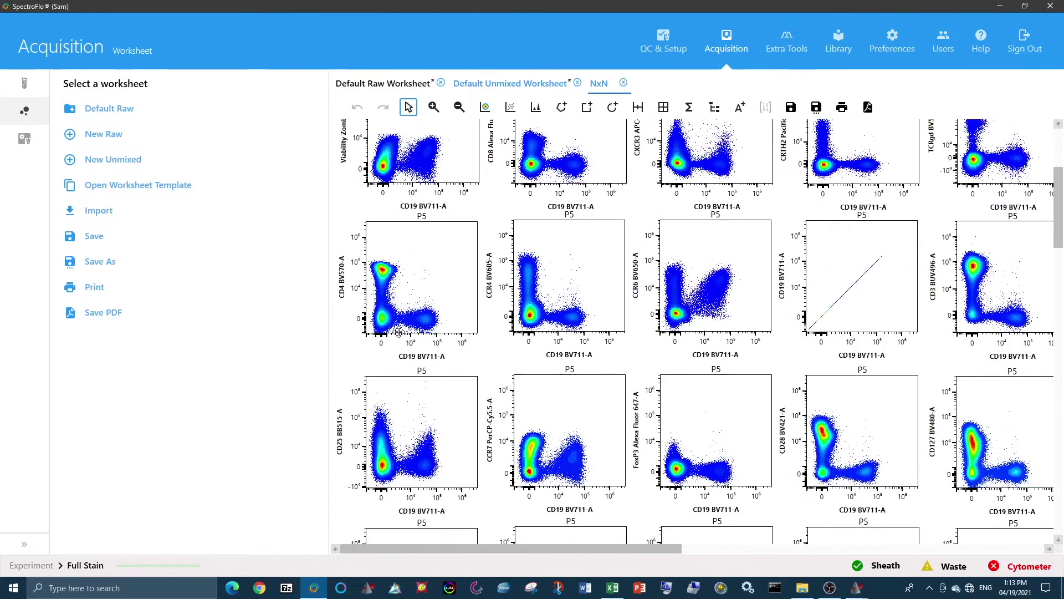
scroll(400, 332, "down", 3)
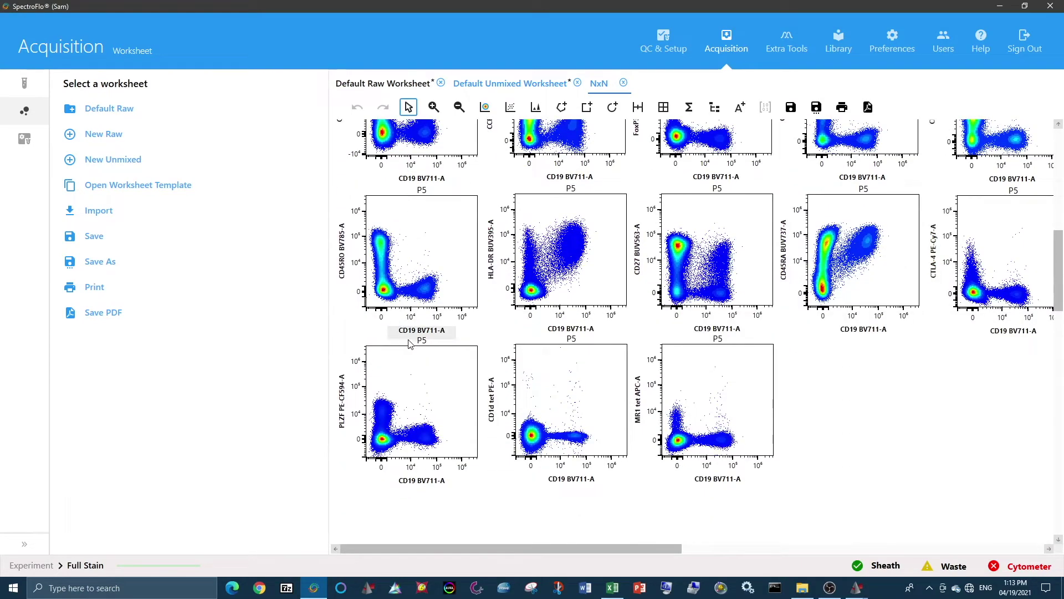
left_click_drag(335, 495, 1041, 316)
scroll(1029, 381, "up", 2)
scroll(1029, 381, "up", 5)
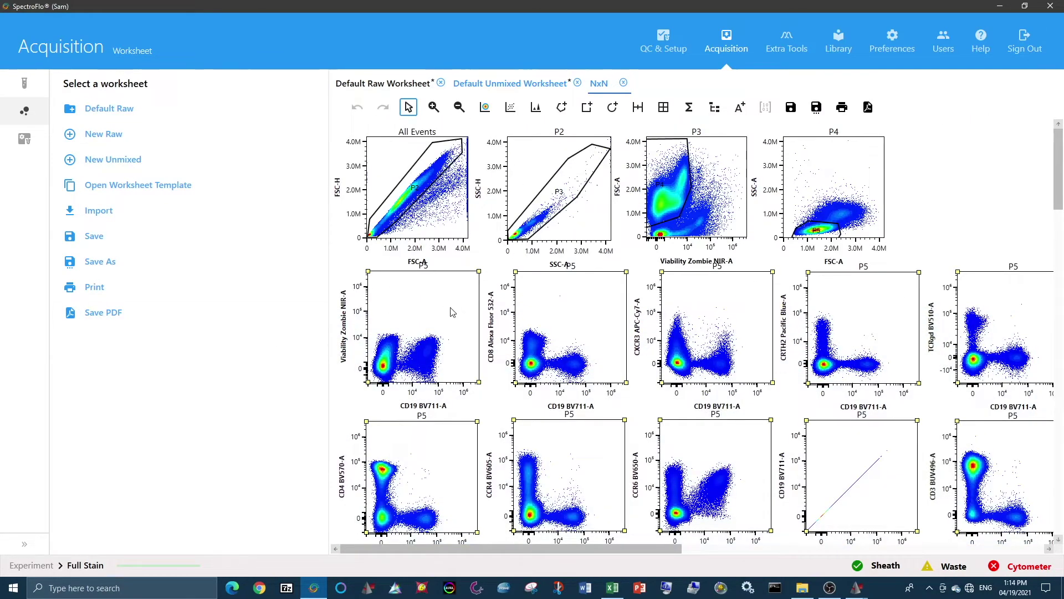
right_click(452, 308)
left_click(490, 401)
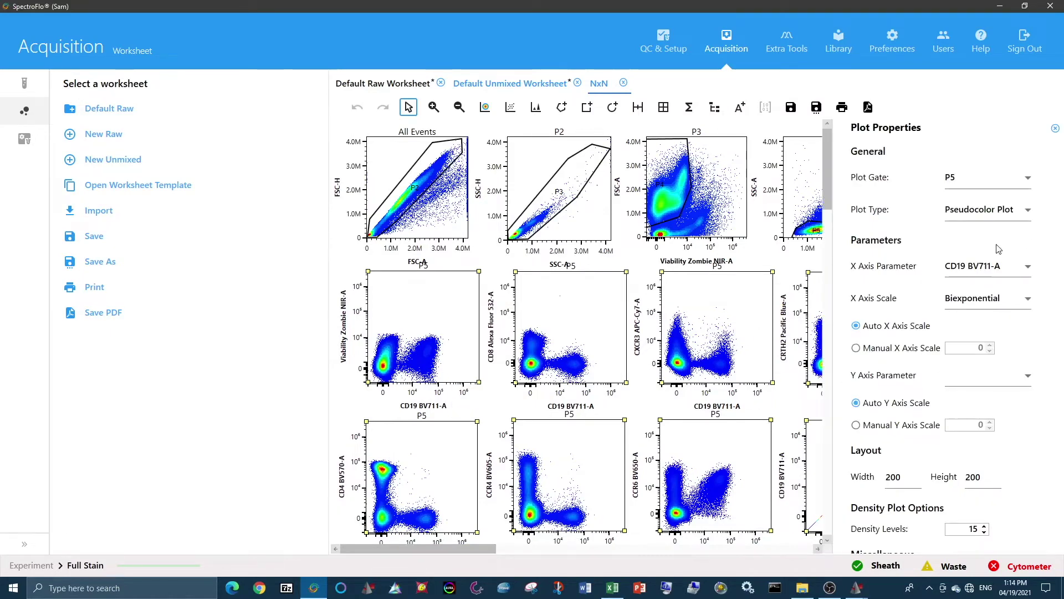
left_click(995, 266)
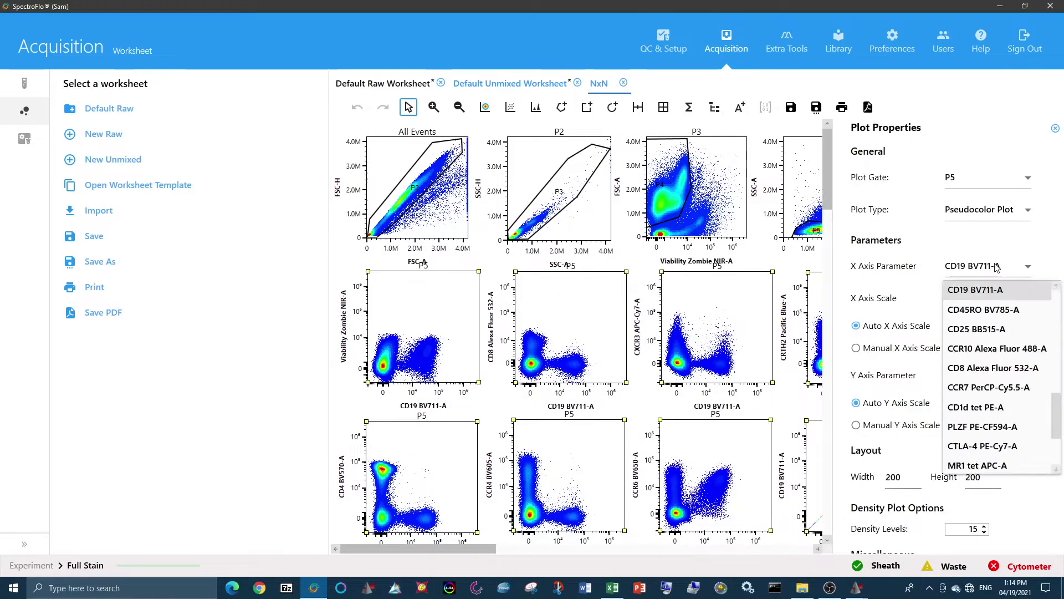
left_click(1017, 373)
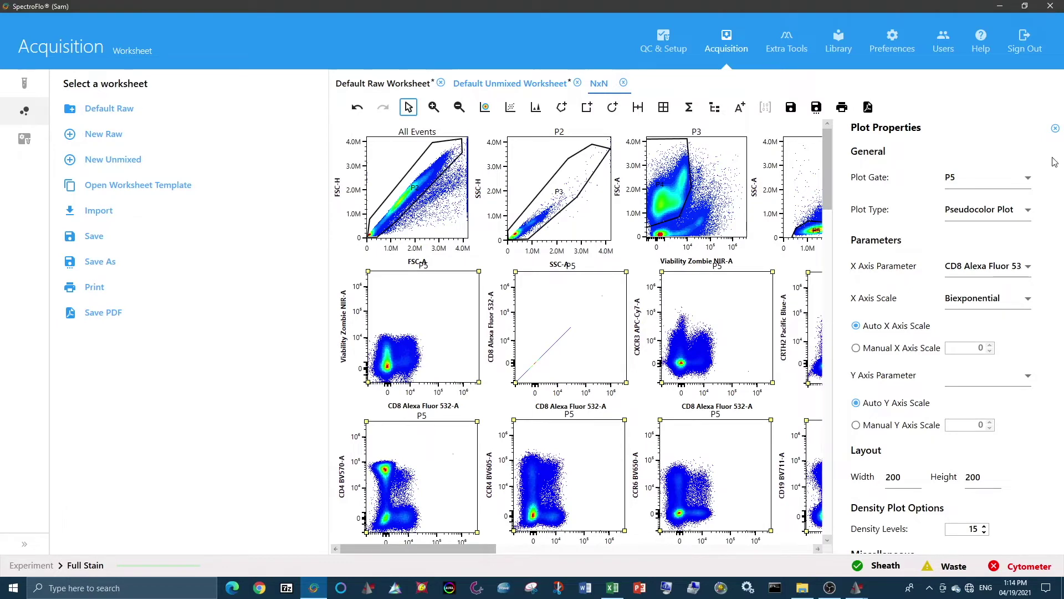
left_click(1054, 130)
- Examine the P5 plots of every marker against CD8 Alexa Fluor 532-A for unmixing errors, and close the NxN worksheet
scroll(826, 299, "down", 1)
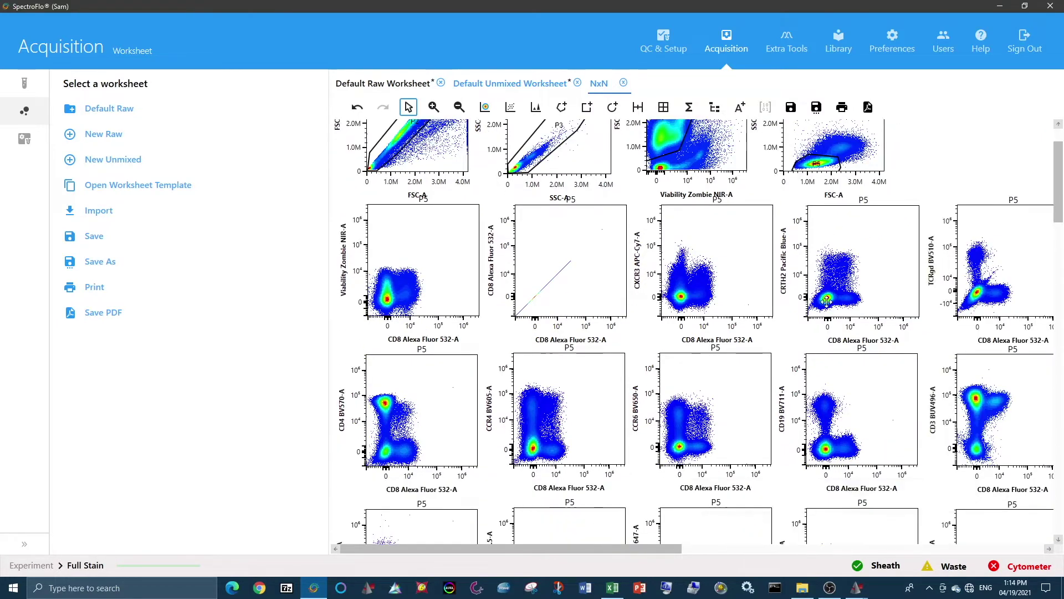
scroll(827, 300, "down", 2)
scroll(827, 298, "down", 3)
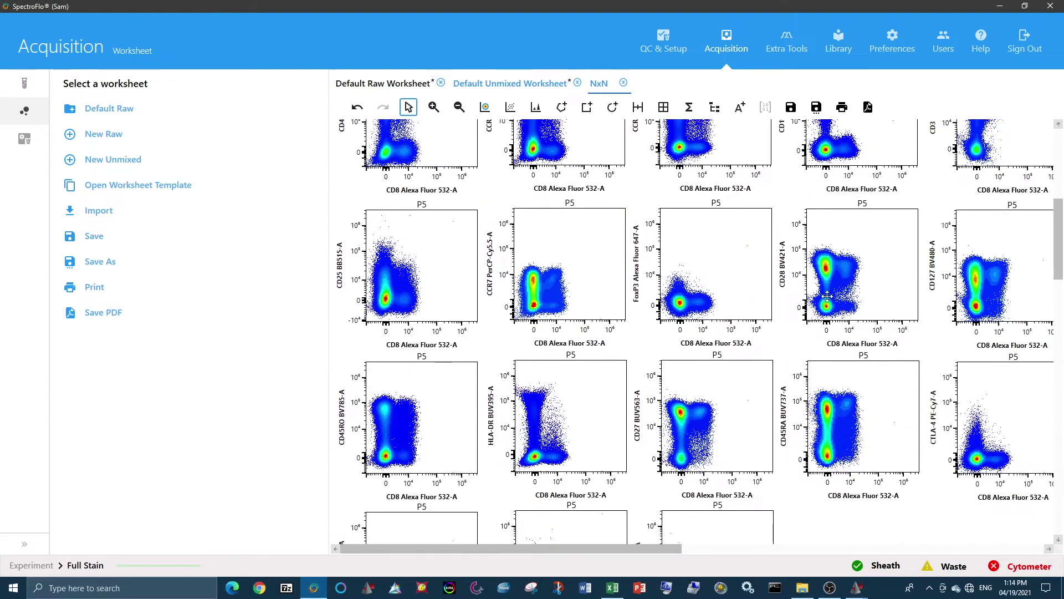
scroll(827, 297, "down", 2)
scroll(836, 367, "down", 1)
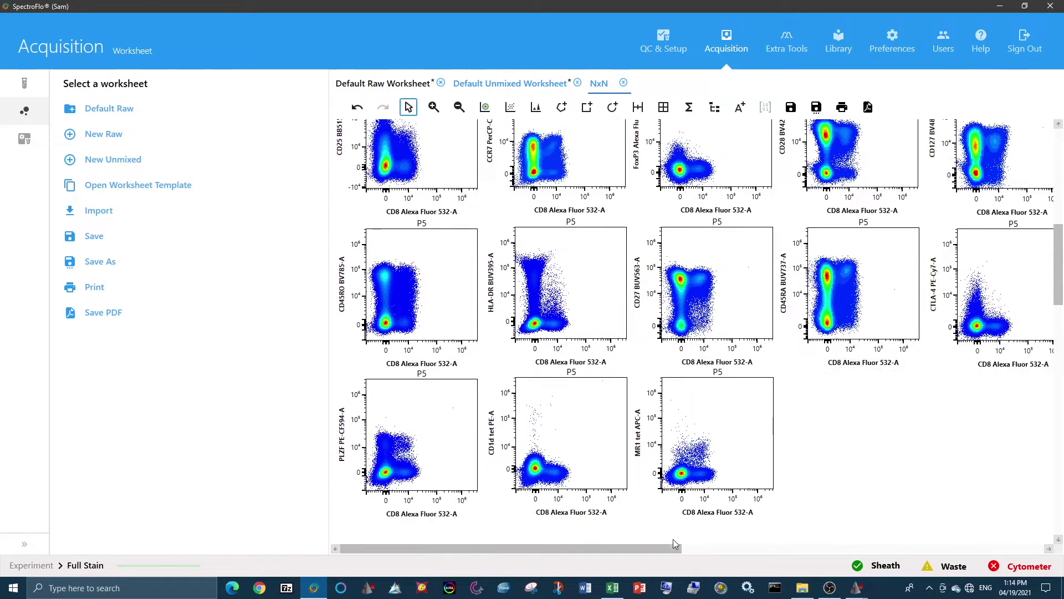
left_click_drag(649, 548, 677, 546)
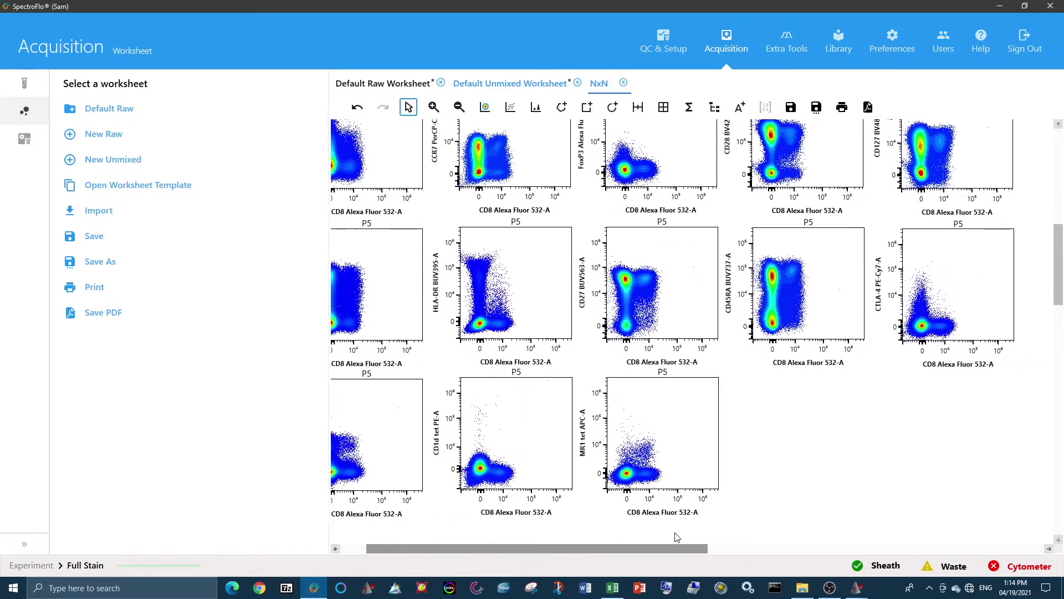
scroll(808, 483, "up", 1)
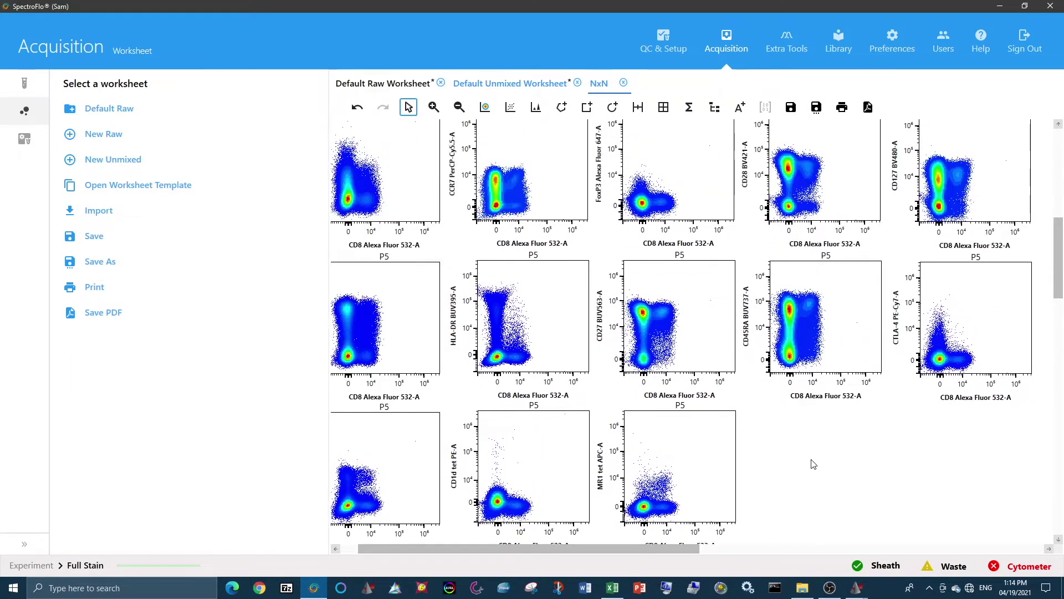
scroll(813, 464, "up", 4)
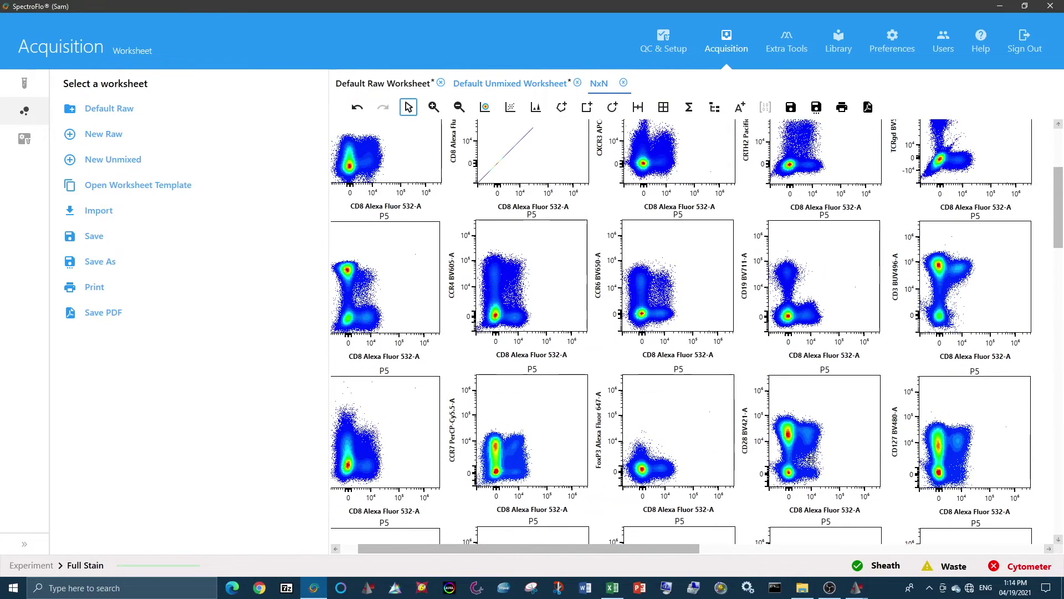
scroll(810, 460, "up", 3)
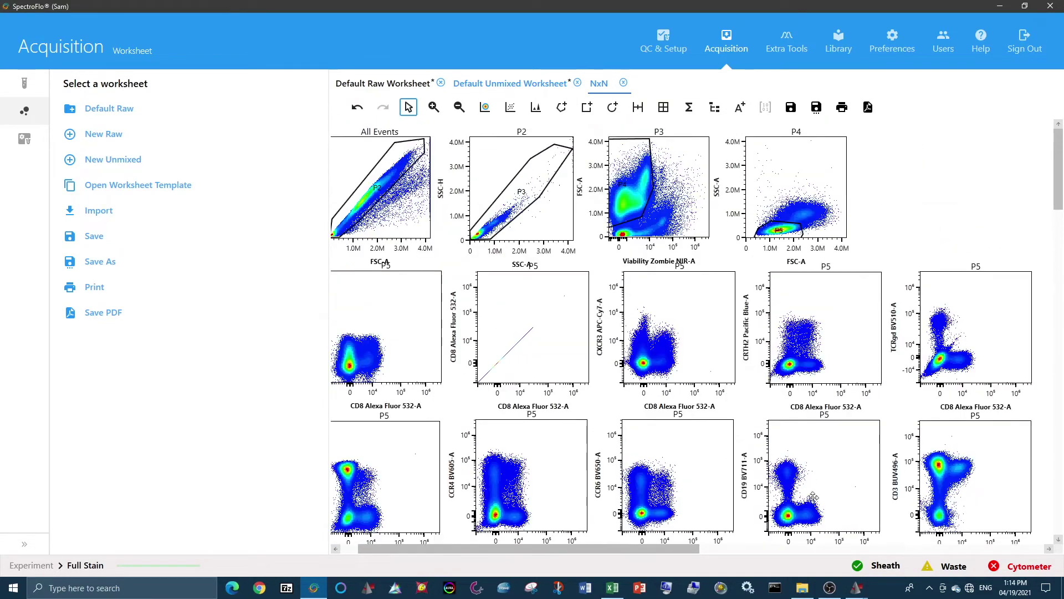
left_click_drag(676, 552, 658, 552)
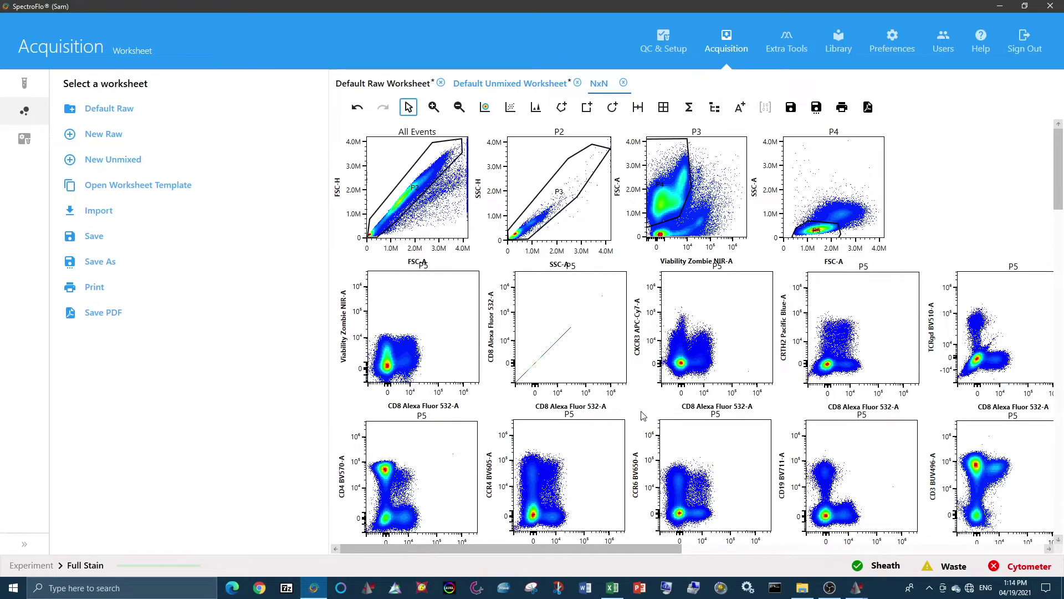
left_click(623, 83)
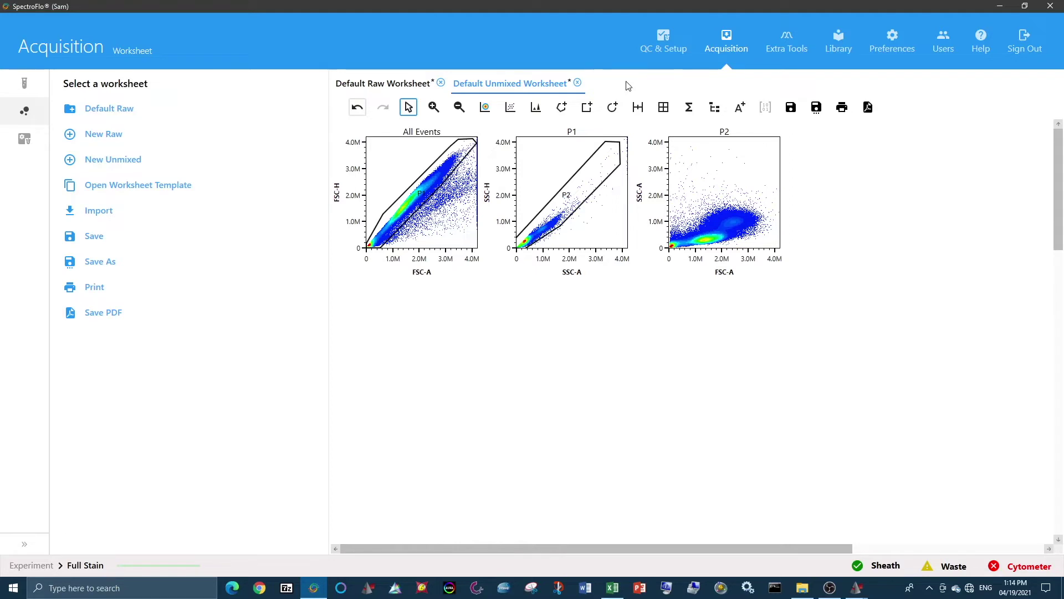
- Set the P2 plot's X axis to Viability Zombie NIR-A in the Default Unmixed Worksheet
left_click(663, 107)
left_click(721, 272)
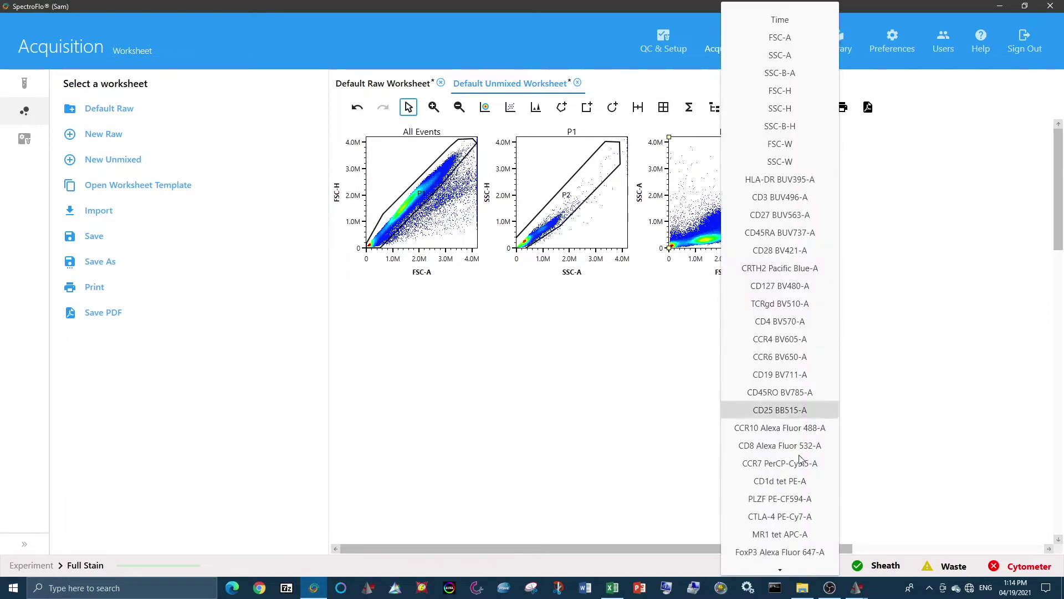
scroll(799, 458, "down", 1)
left_click(804, 520)
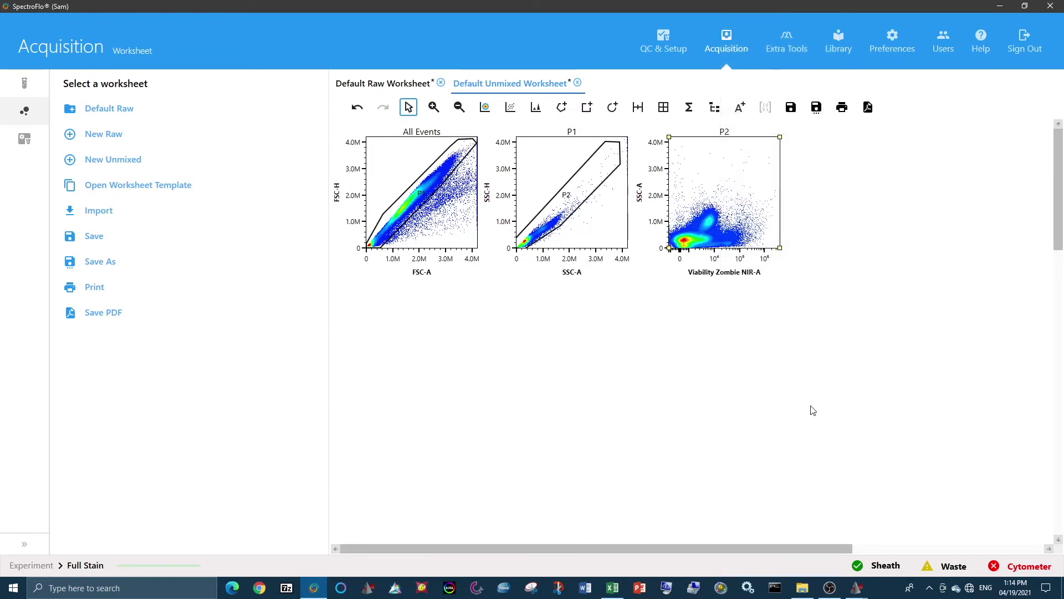
- Set the P2 plot's Y axis to FSC-A and draw a polygon gate around the live cells below about 10^4 Viability Zombie NIR-A
left_click(639, 197)
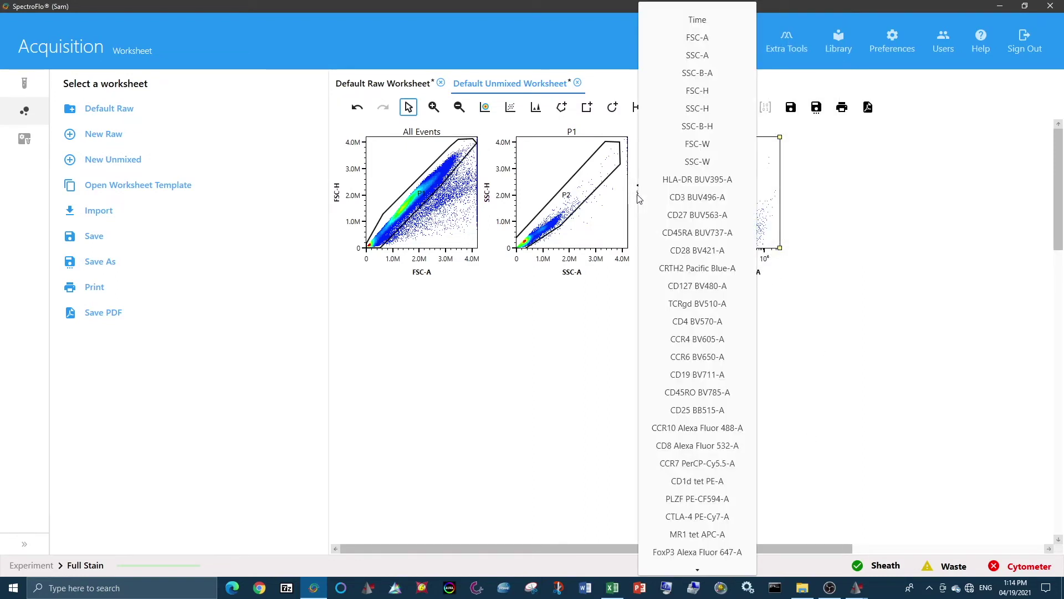
left_click(708, 40)
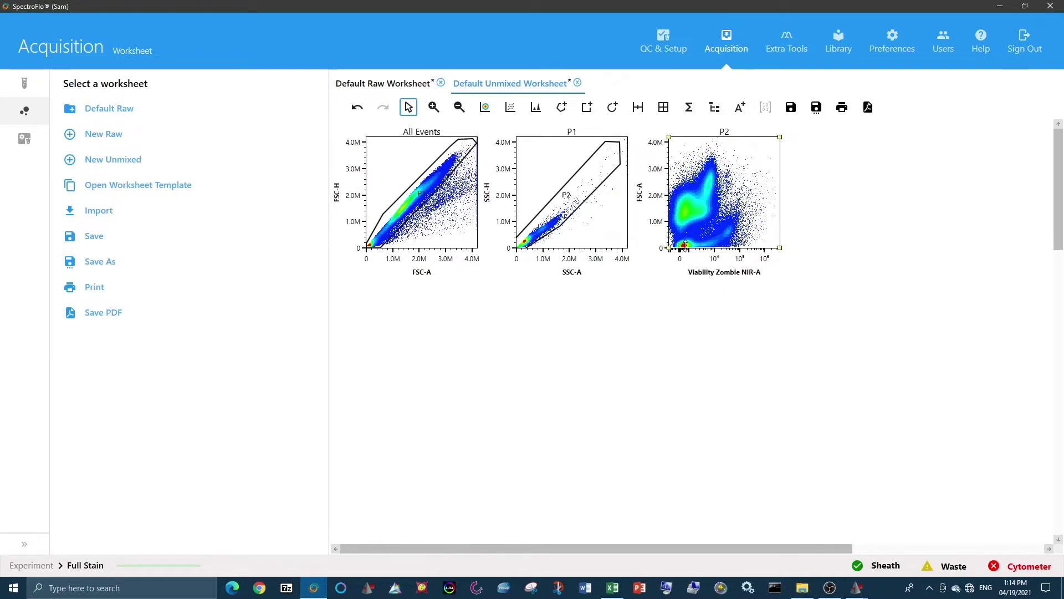
left_click(562, 107)
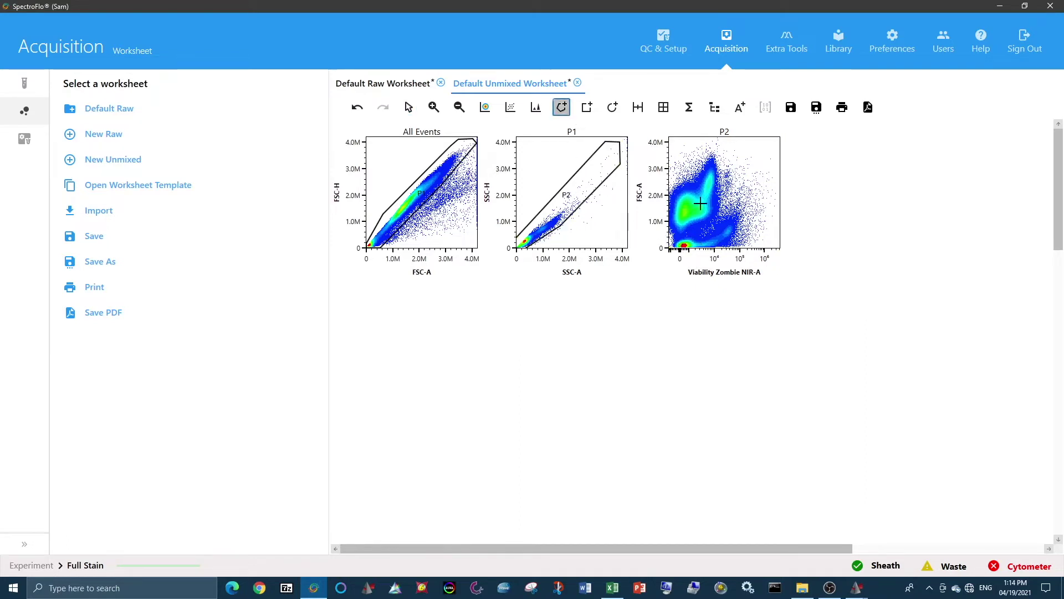
left_click(671, 143)
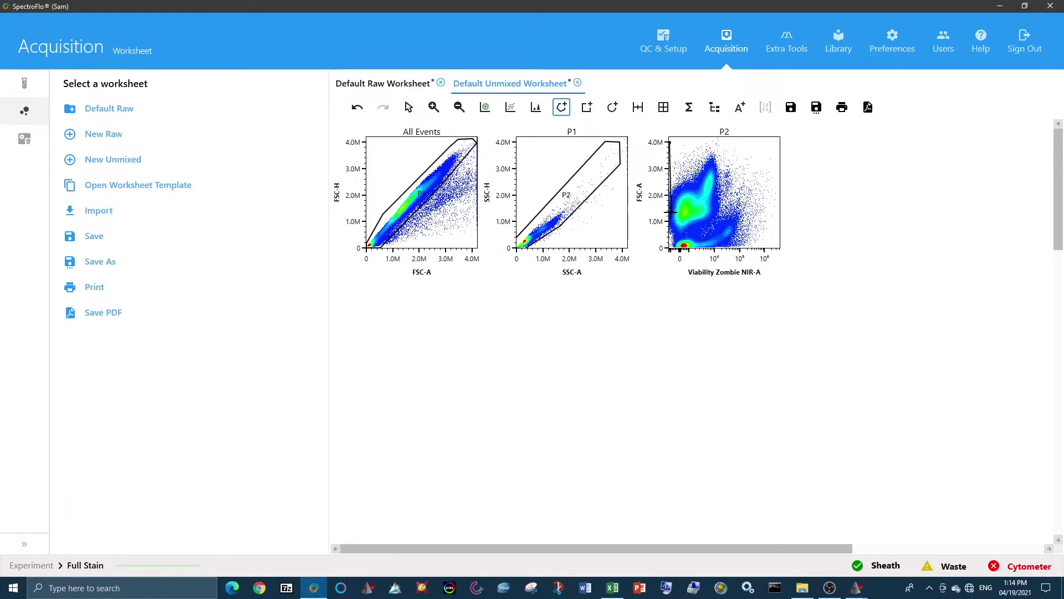
left_click(671, 239)
left_click(718, 221)
left_click(714, 148)
left_click(706, 141)
left_click(671, 143)
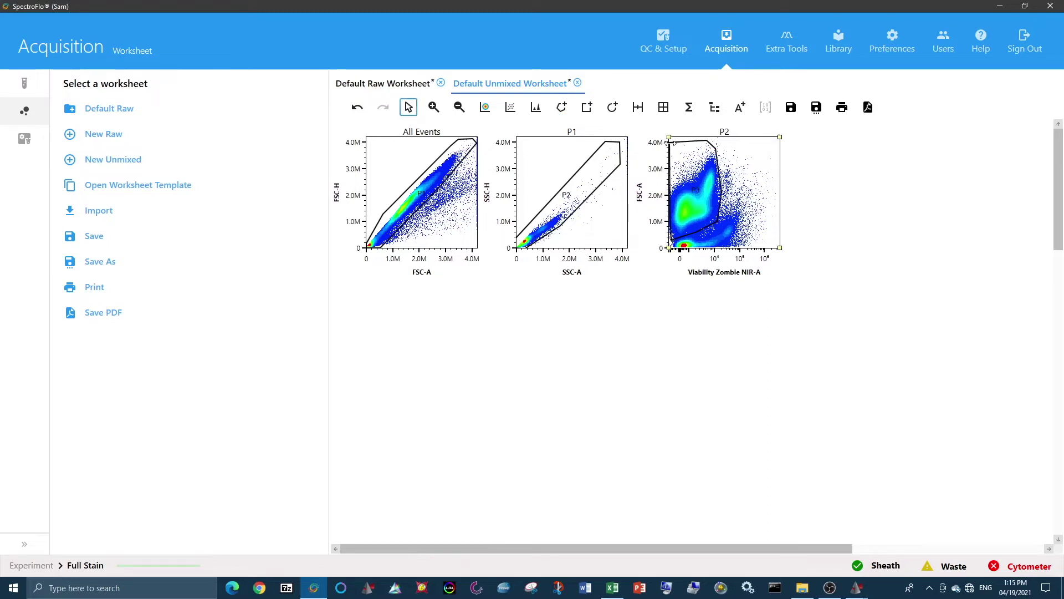
- Widen the live-cell gate in the P2 plot slightly and create its child plot beside the P2 plot
left_click(687, 219)
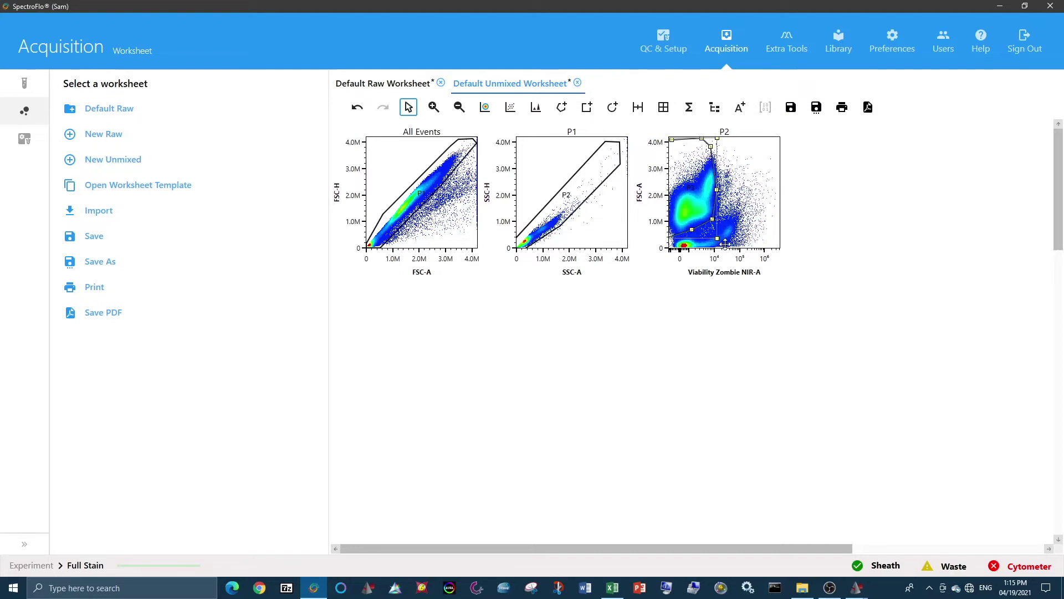
left_click_drag(717, 238, 722, 238)
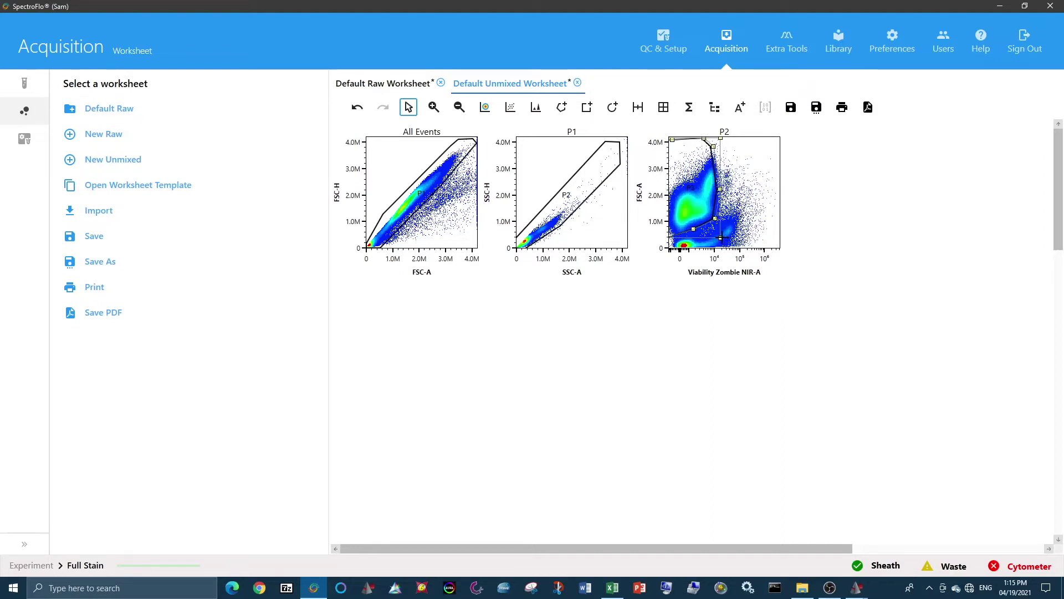
left_click(774, 206)
left_click_drag(701, 191, 903, 192)
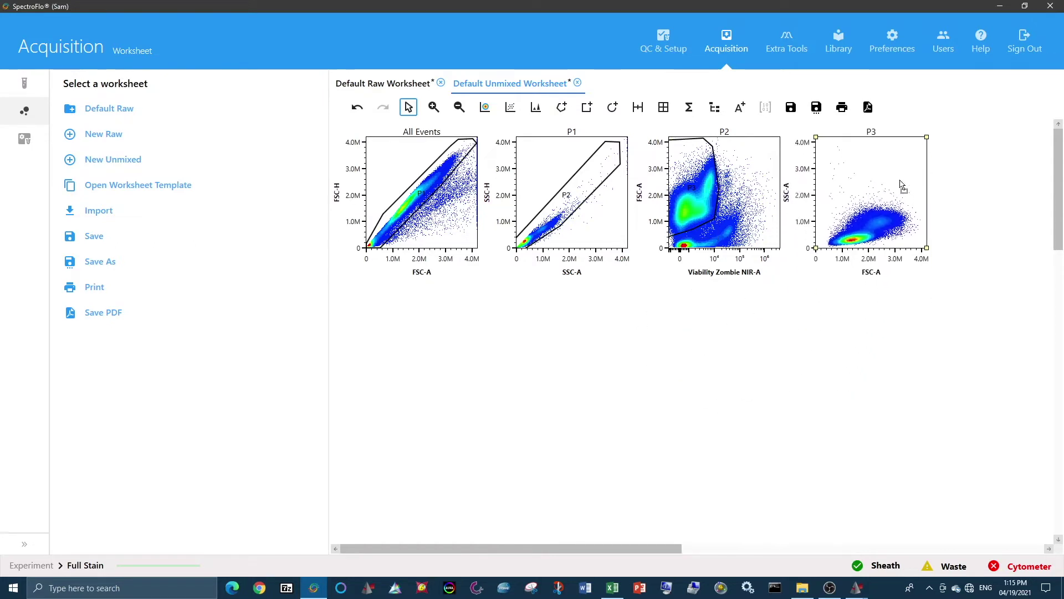
- Draw a polygon gate around the low SSC-A population in the P3 plot and create its child plot at the start of a second row
left_click(562, 107)
left_click(835, 230)
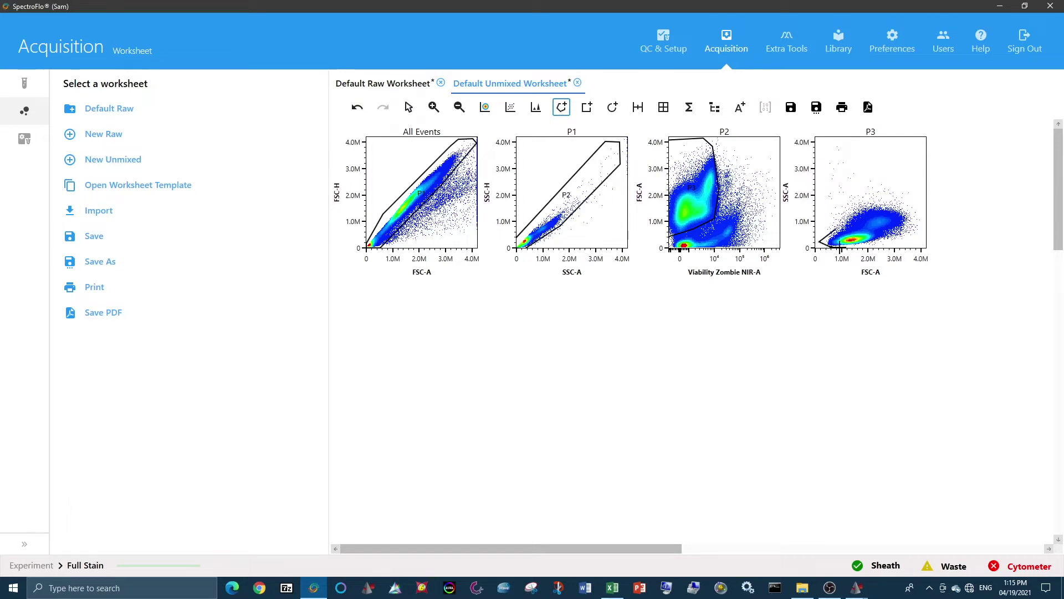
left_click(887, 239)
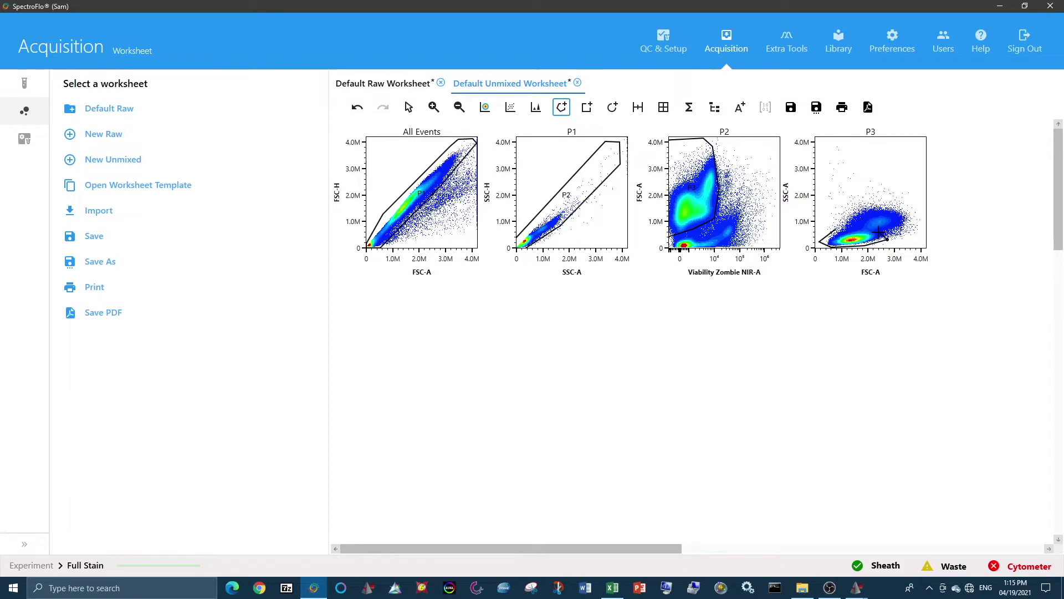
left_click(836, 228)
left_click_drag(852, 239, 442, 313)
left_click_drag(427, 359, 438, 353)
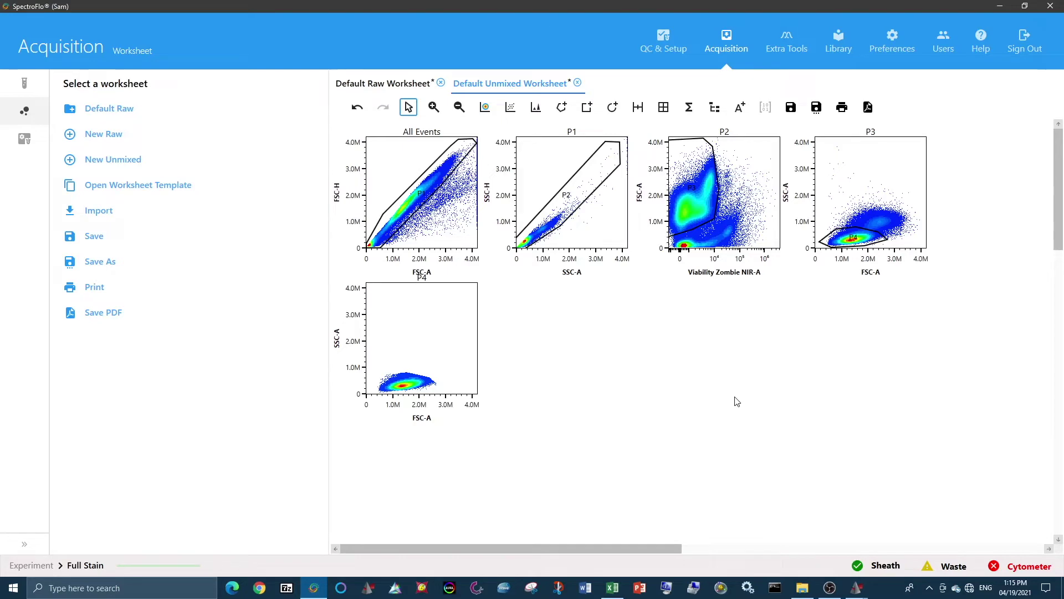
- Set the P4 plot's X axis to HLA-DR BUV395-A
scroll(737, 401, "down", 5)
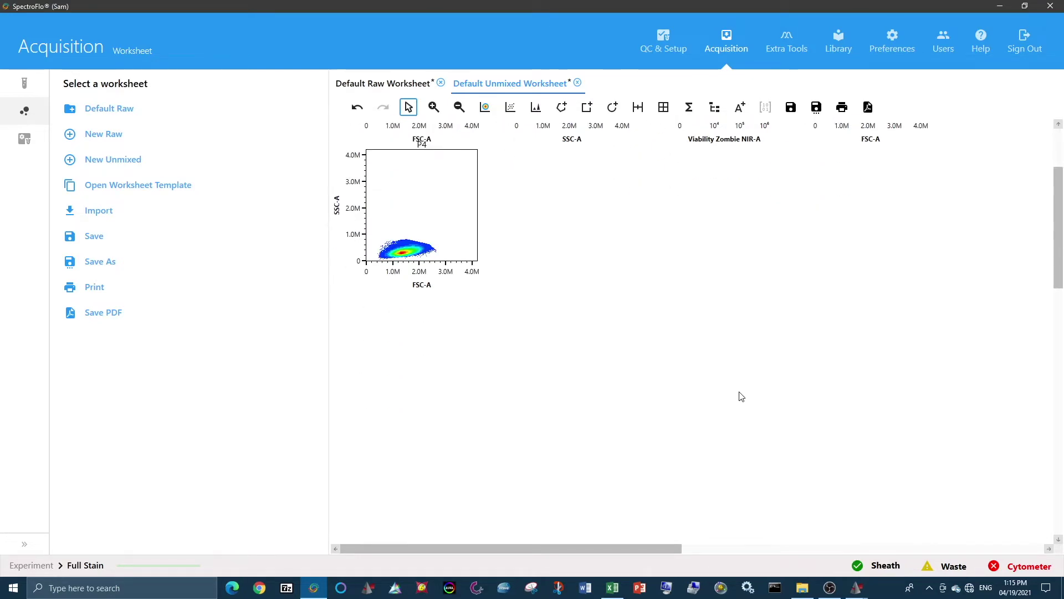
scroll(738, 392, "up", 1)
scroll(1057, 210, "down", 3)
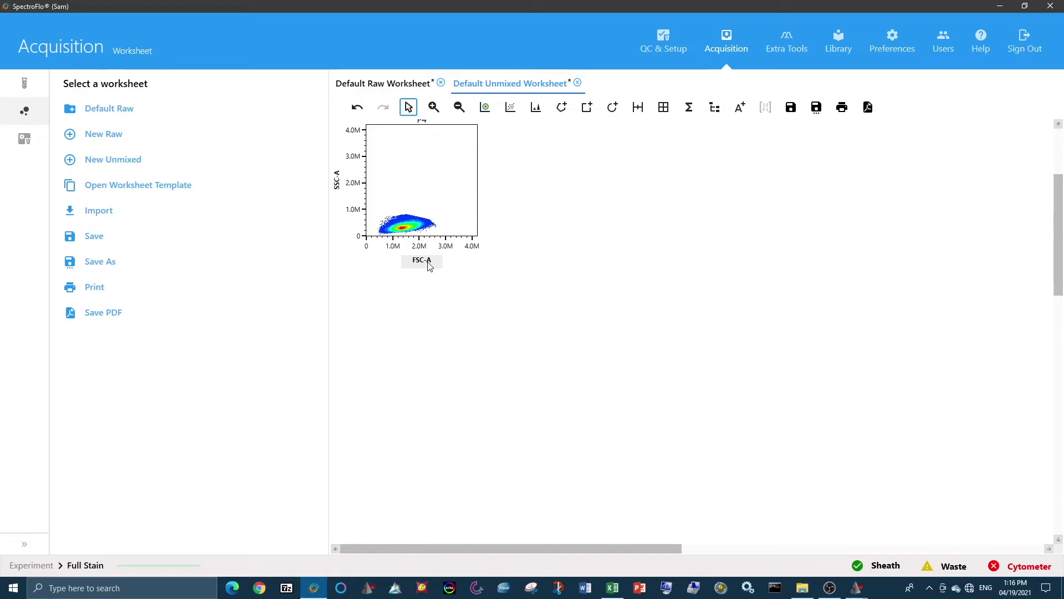
scroll(486, 276, "up", 2)
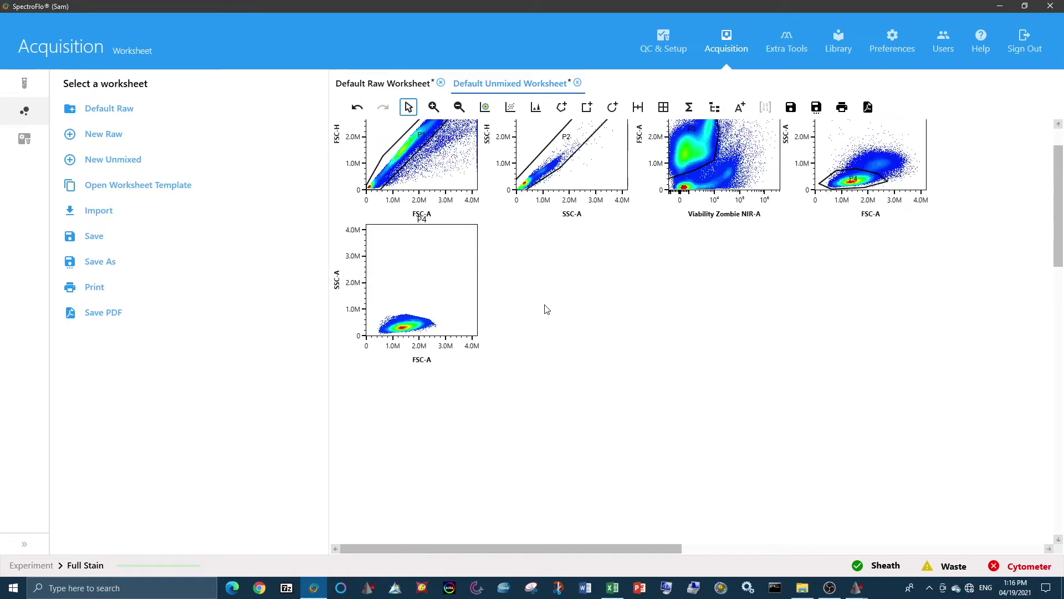
scroll(543, 308, "down", 2)
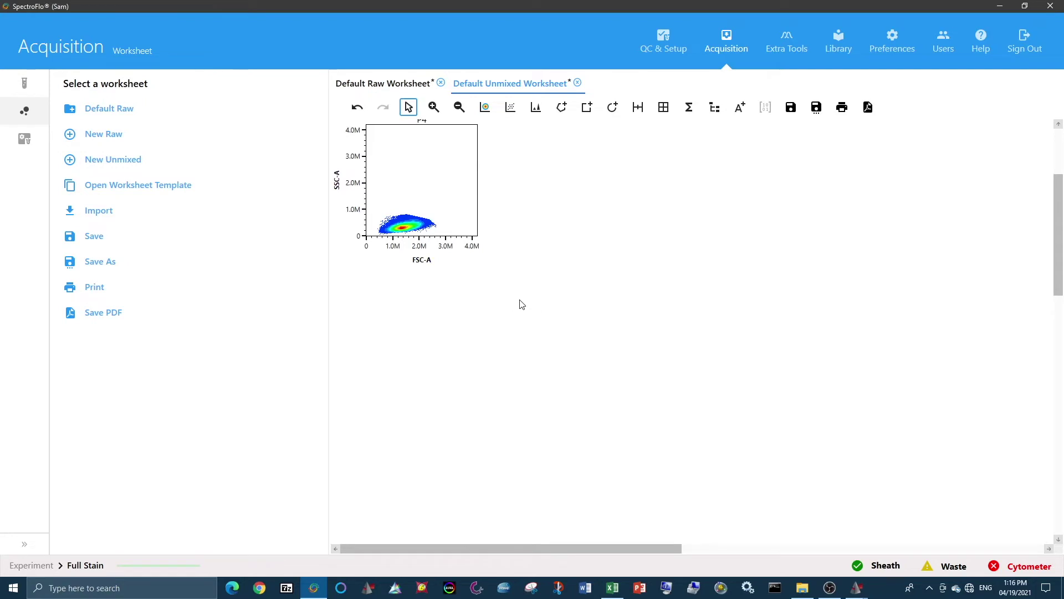
left_click(427, 260)
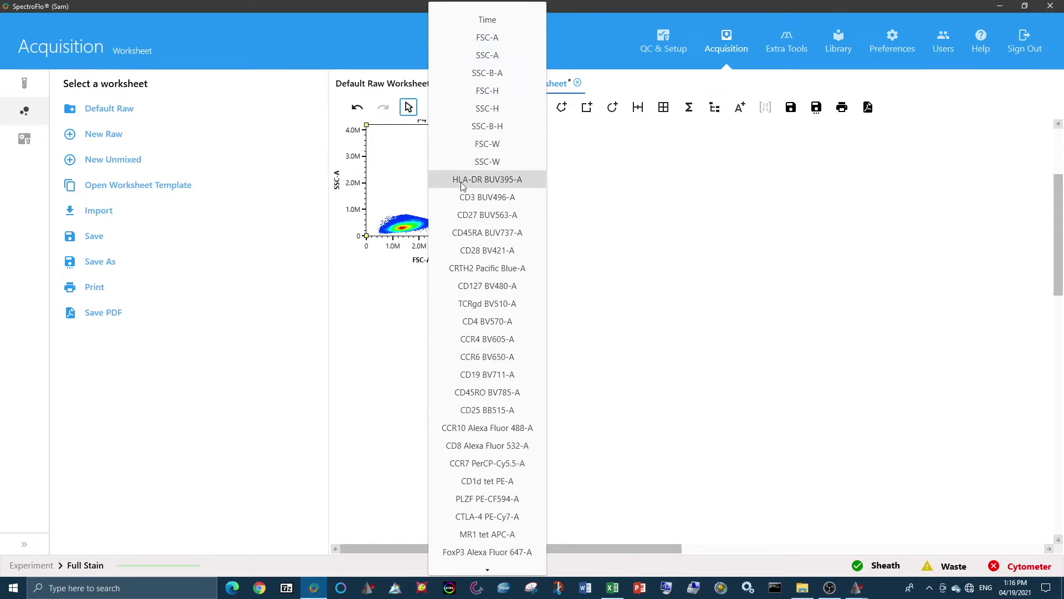
left_click(358, 323)
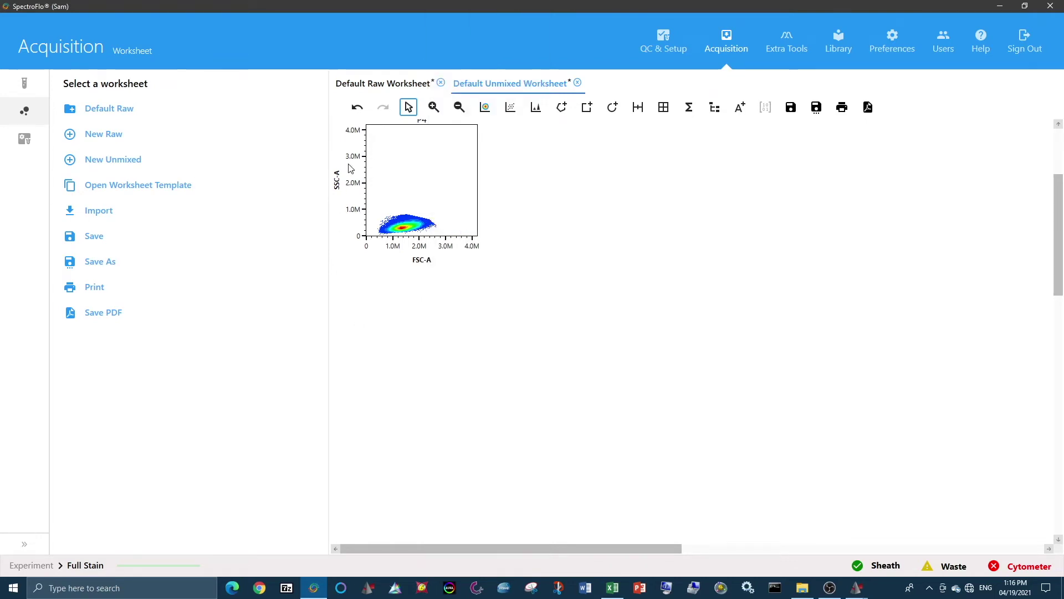
left_click(422, 261)
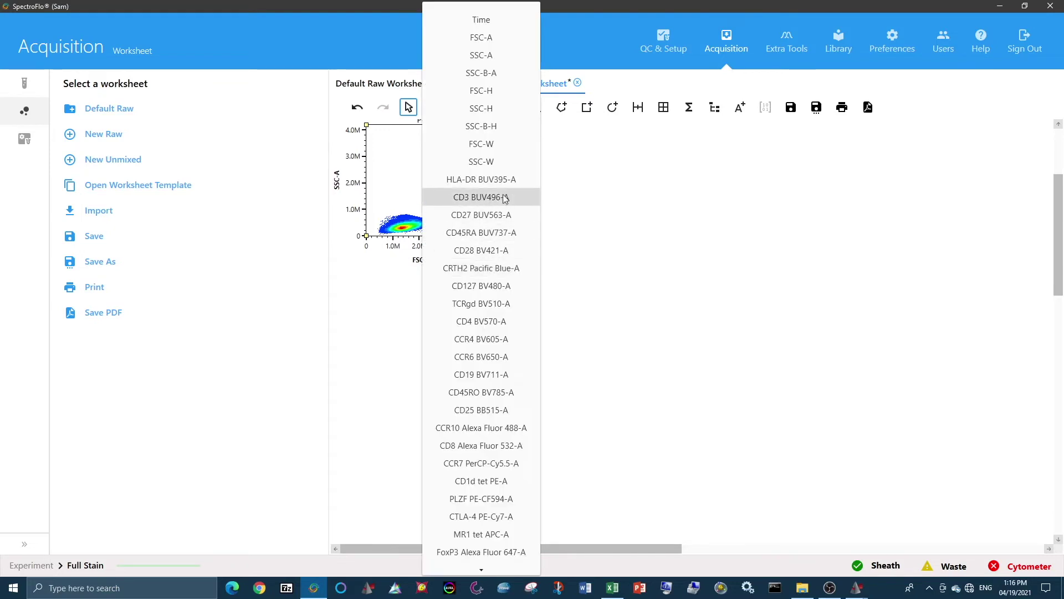
left_click(511, 180)
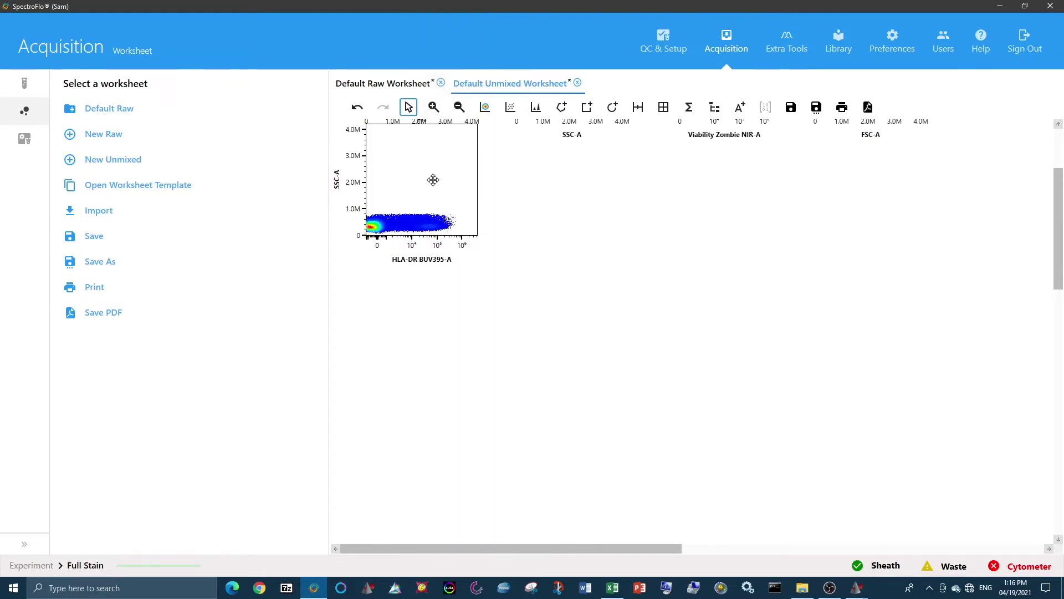
- Duplicate the P4 plot, place the copy beside the original and set its X axis to CD3 BUV496-A
right_click(418, 204)
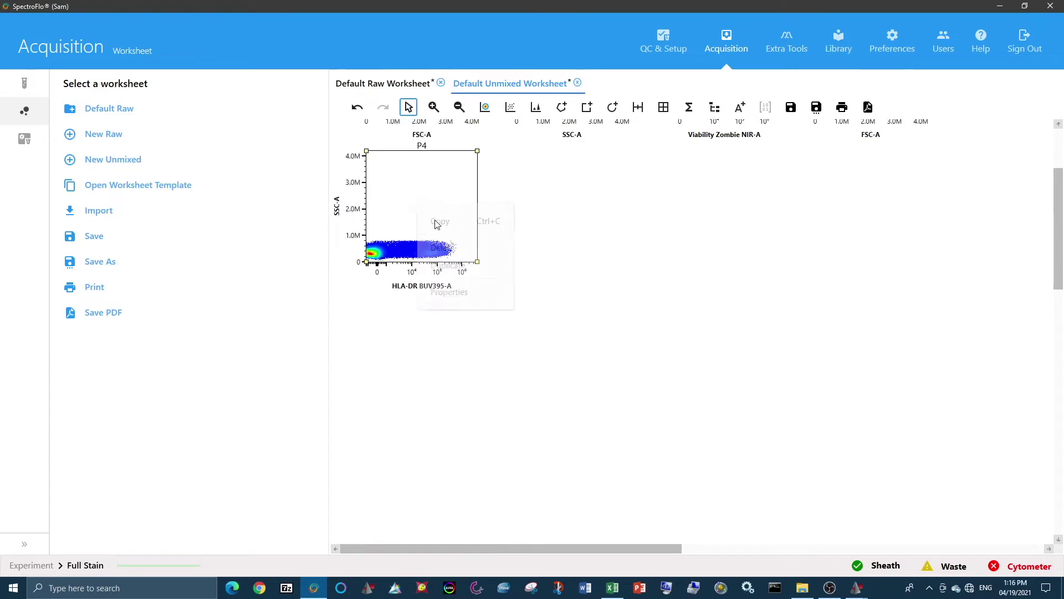
left_click(452, 265)
left_click(575, 250)
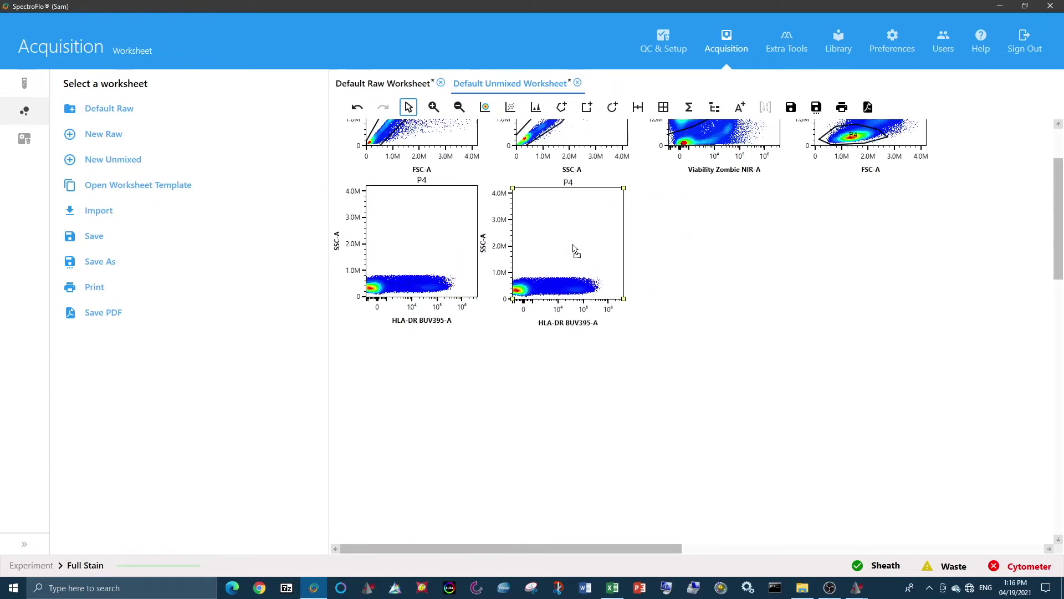
left_click(568, 323)
left_click(658, 198)
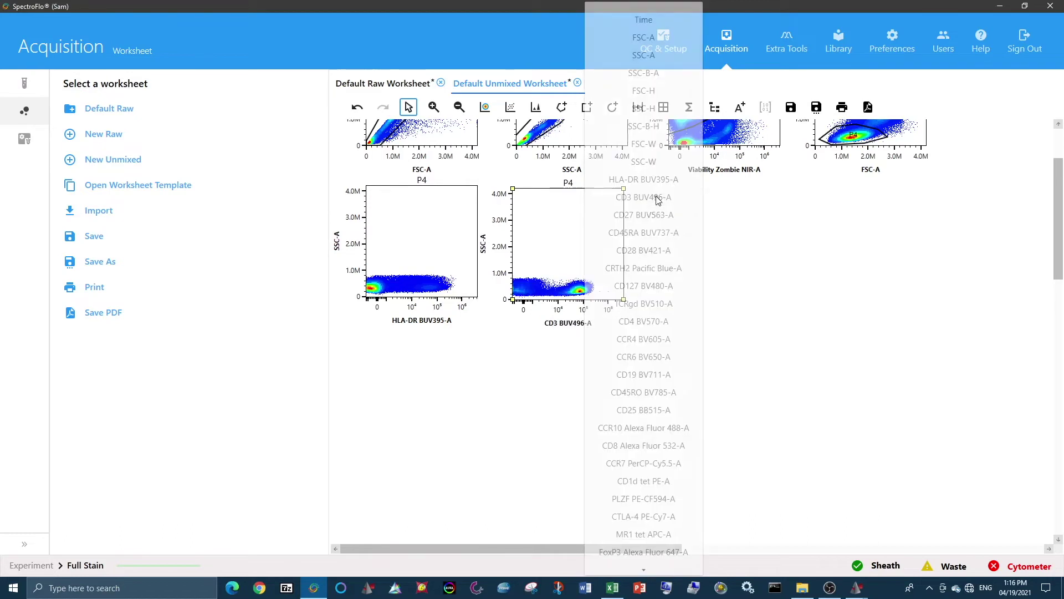
- Duplicate both P4 plots onto the same row and set the copies' X axes to CD27 BUV563-A and CD45RA BUV737-A
right_click(440, 264)
left_click(455, 315)
left_click(744, 256)
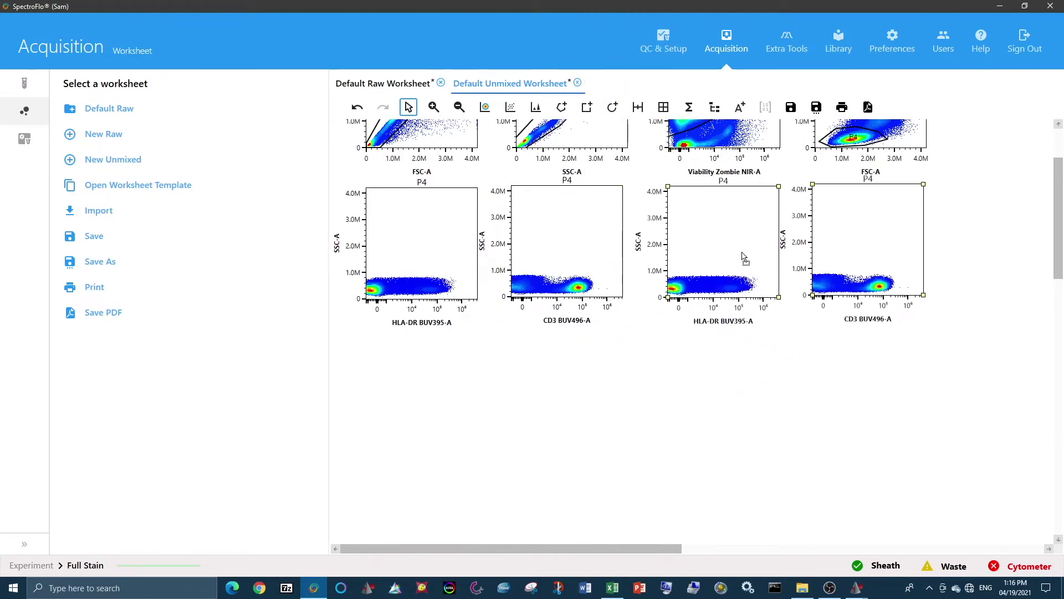
left_click(742, 322)
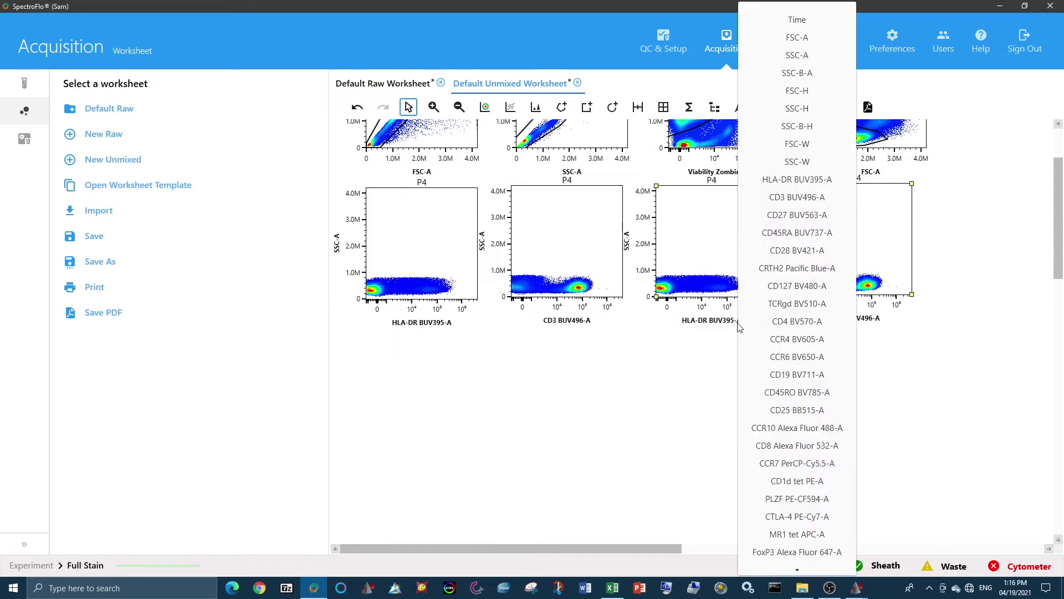
left_click(782, 216)
left_click(856, 318)
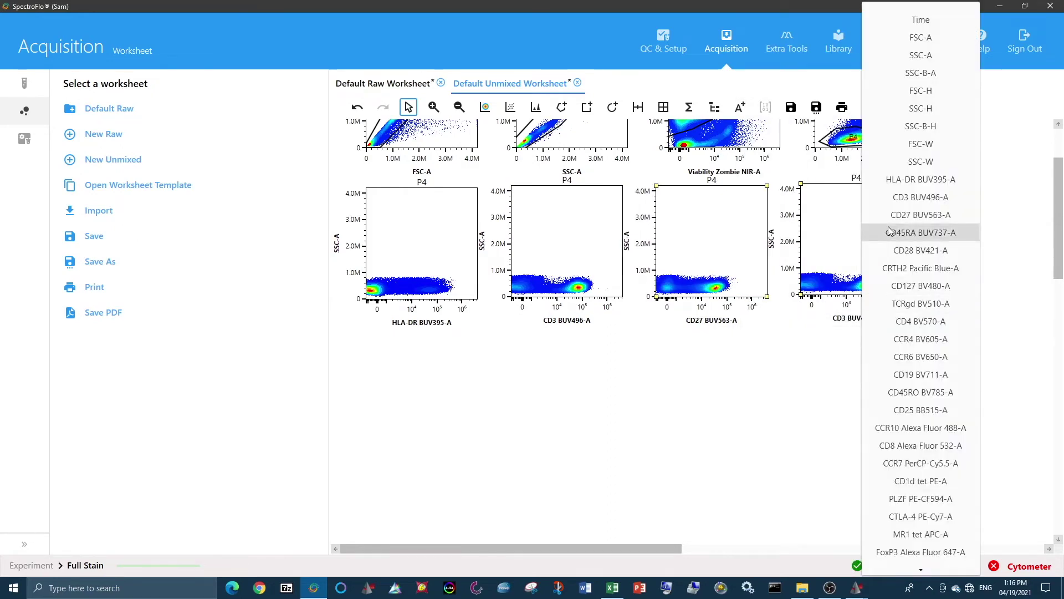
left_click(888, 232)
- Duplicate the last two P4 plots, delete the extra CD45RA copy and set the remaining copy's X axis to CD28 BV421-A
right_click(876, 250)
left_click(895, 308)
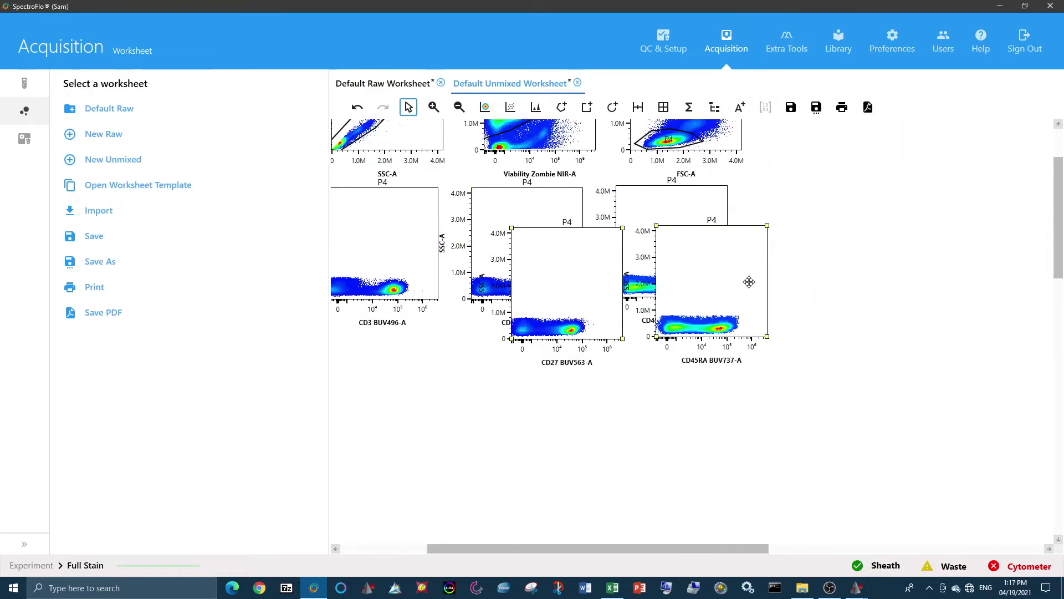
left_click(696, 301)
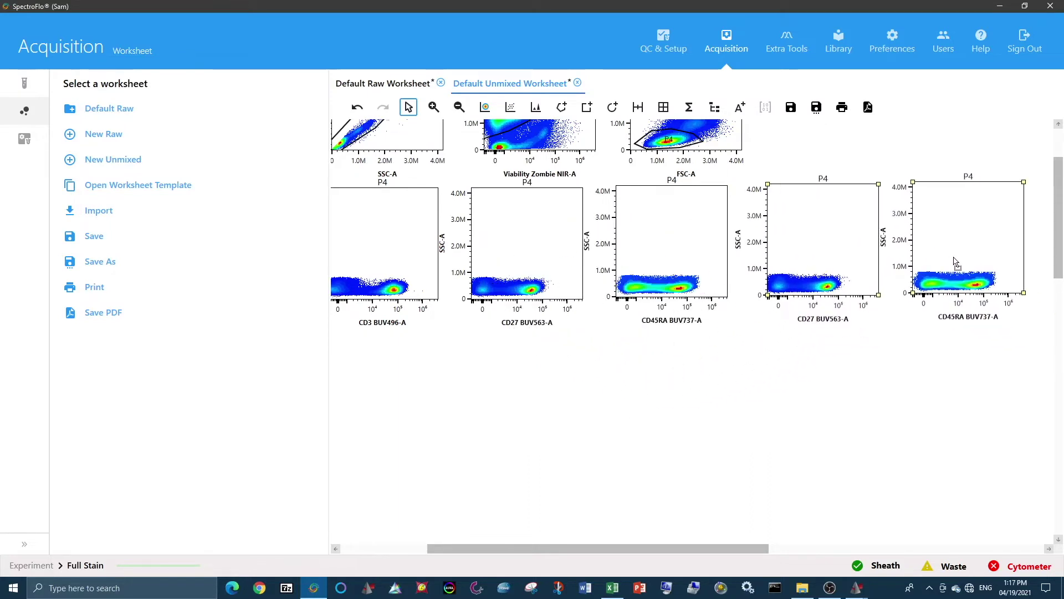
left_click_drag(954, 261, 951, 262)
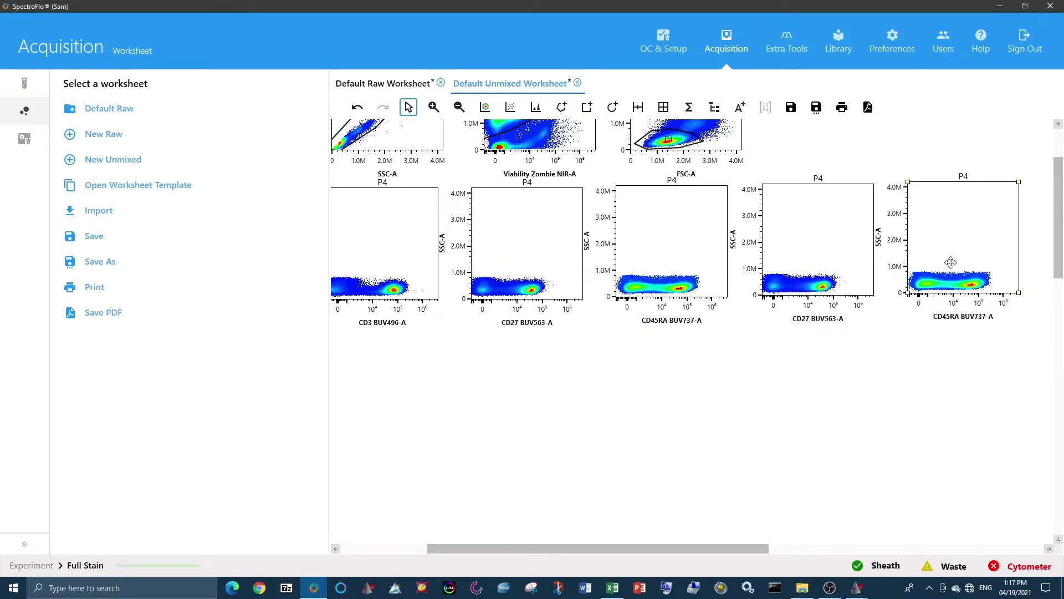
key("Delete")
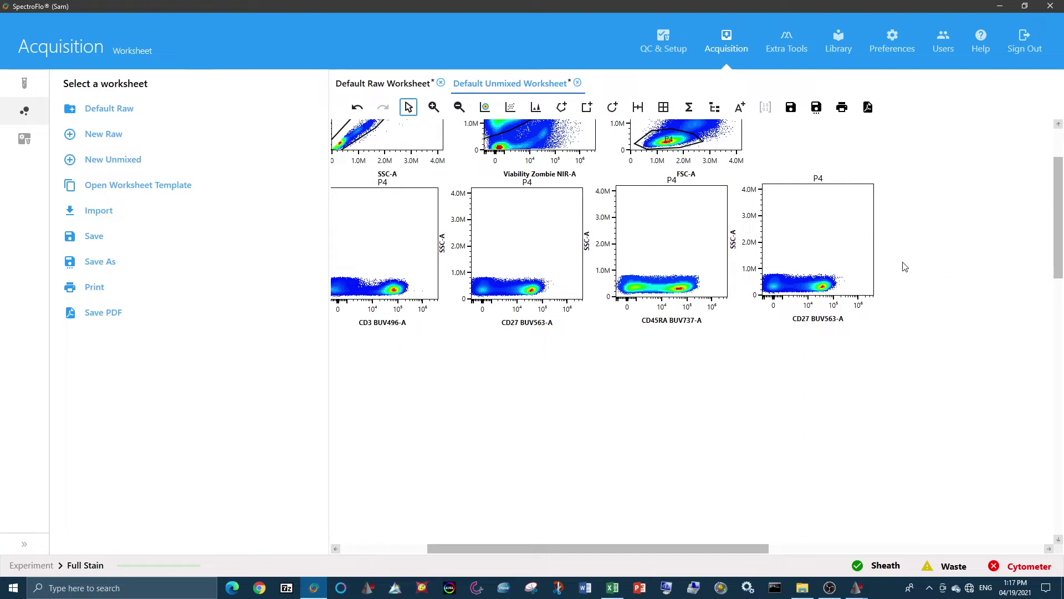
left_click(837, 319)
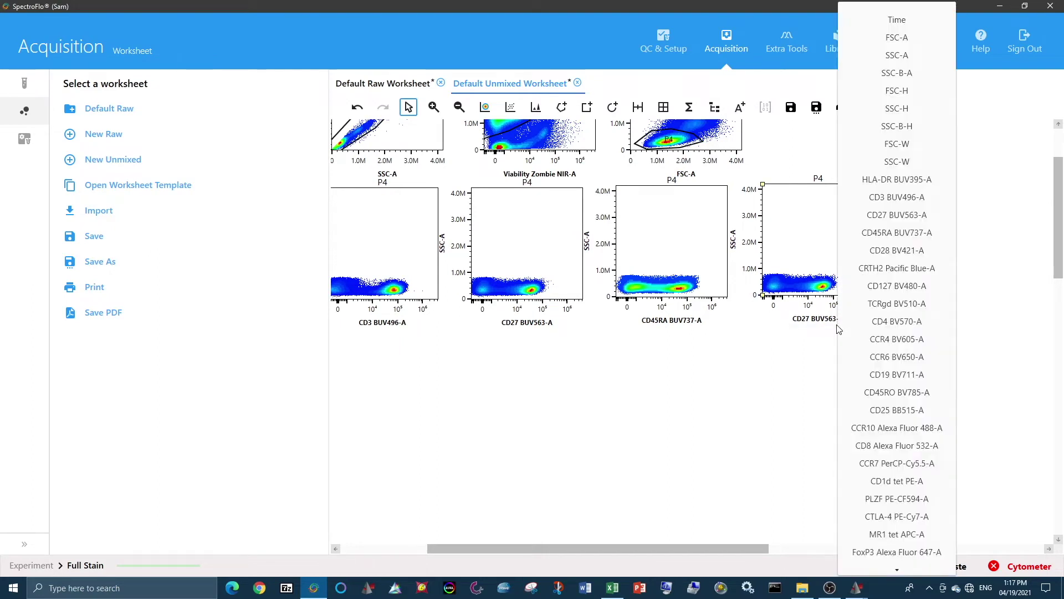
left_click(903, 258)
- Duplicate the whole row of five P4 plots and place the copies in a new row directly beneath it
left_click_drag(750, 546, 645, 546)
left_click_drag(1020, 377, 415, 226)
right_click(416, 225)
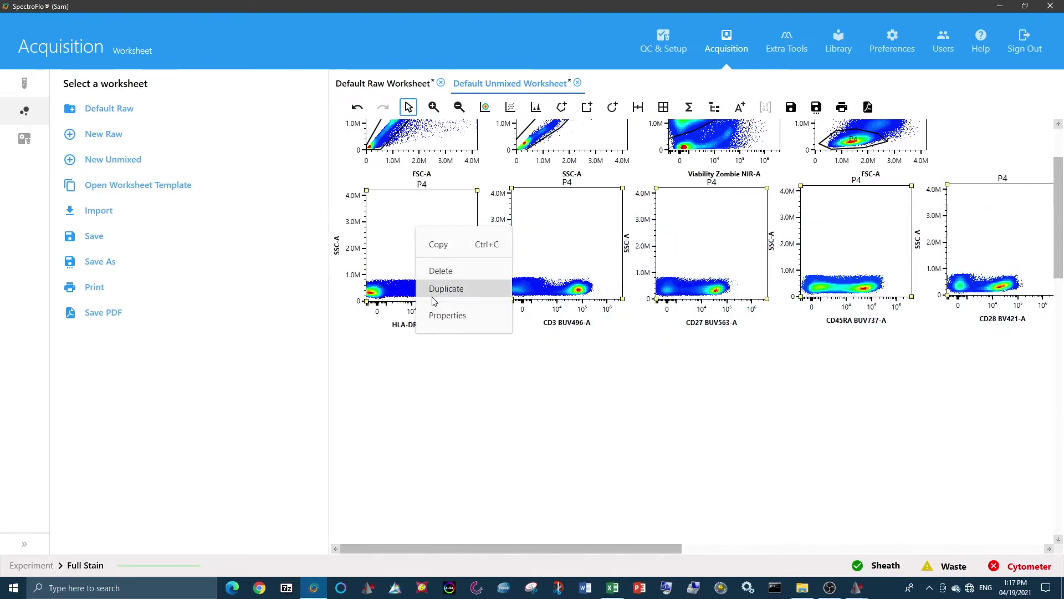
left_click(434, 289)
left_click_drag(434, 294, 416, 404)
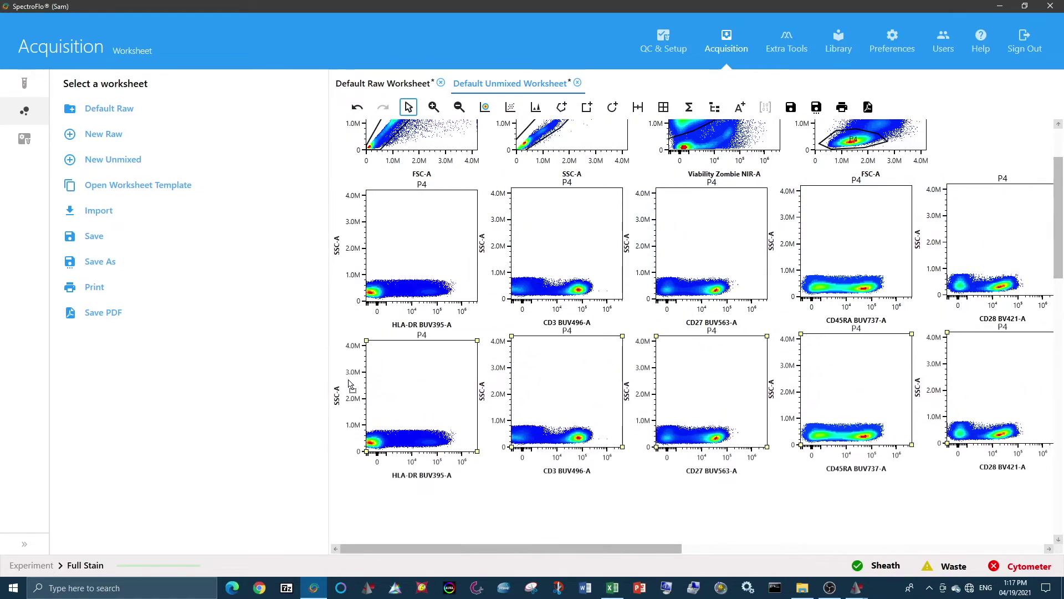
- Set the X axis of the first P4 plot in the new row to CRTH2 Pacific Blue-A
scroll(530, 378, "down", 2)
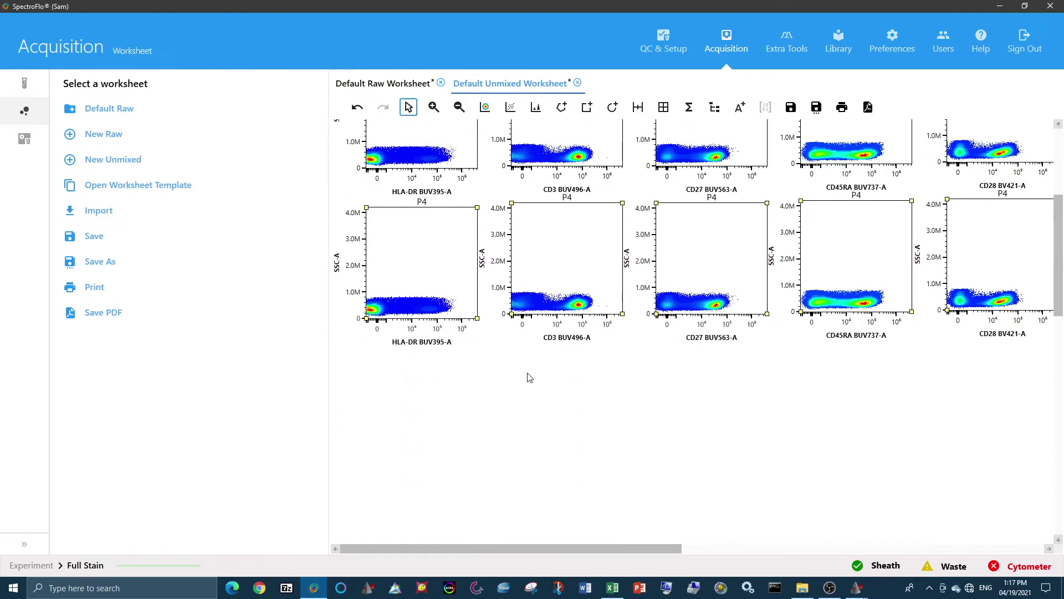
left_click(444, 344)
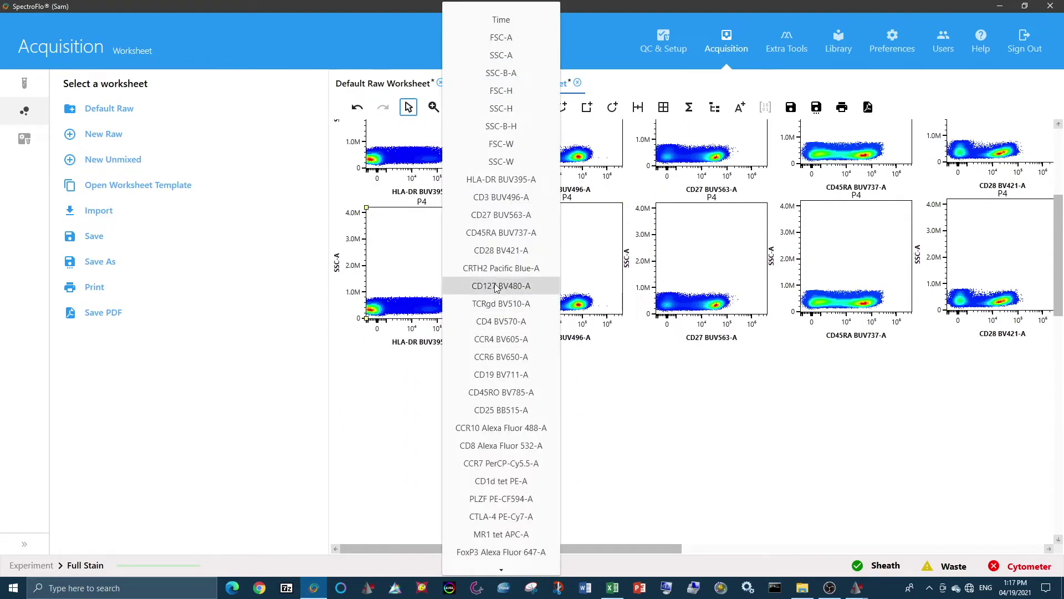
left_click(498, 268)
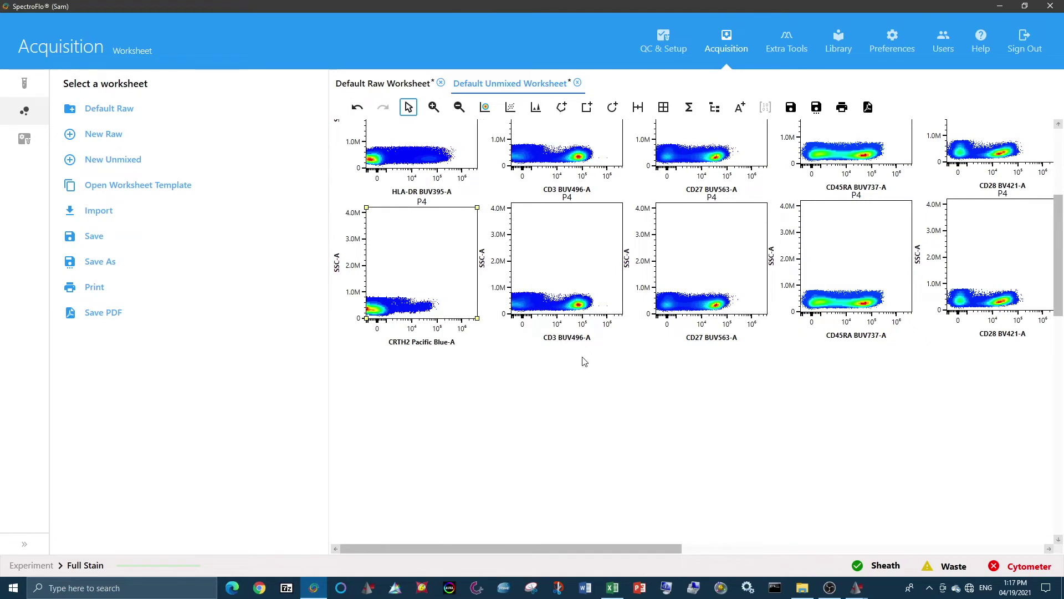
- Set the X axis of the second P4 plot in the new row to CD127 BV480-A
left_click(580, 348)
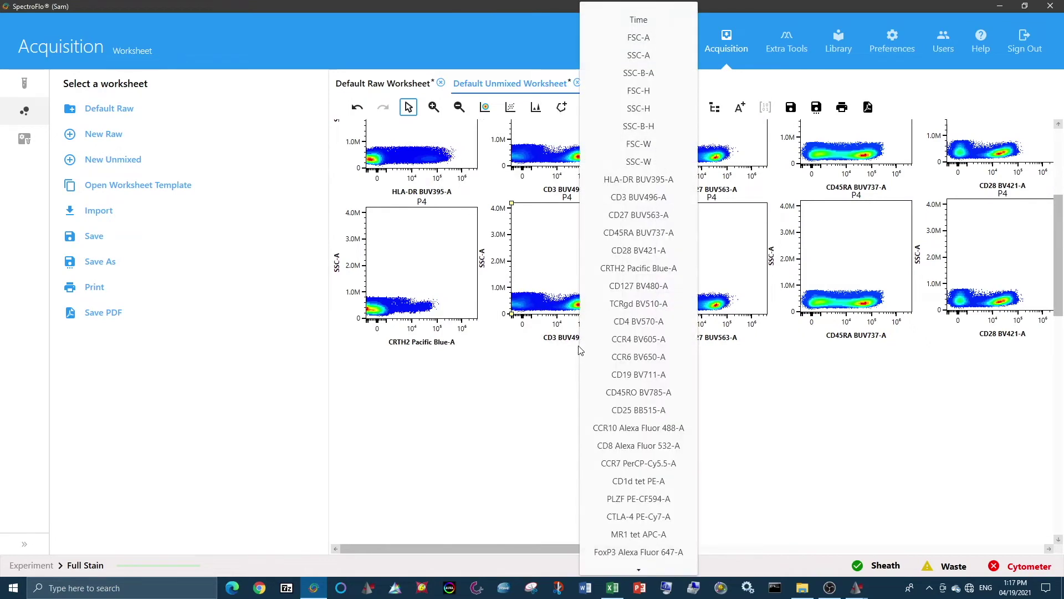
left_click(663, 283)
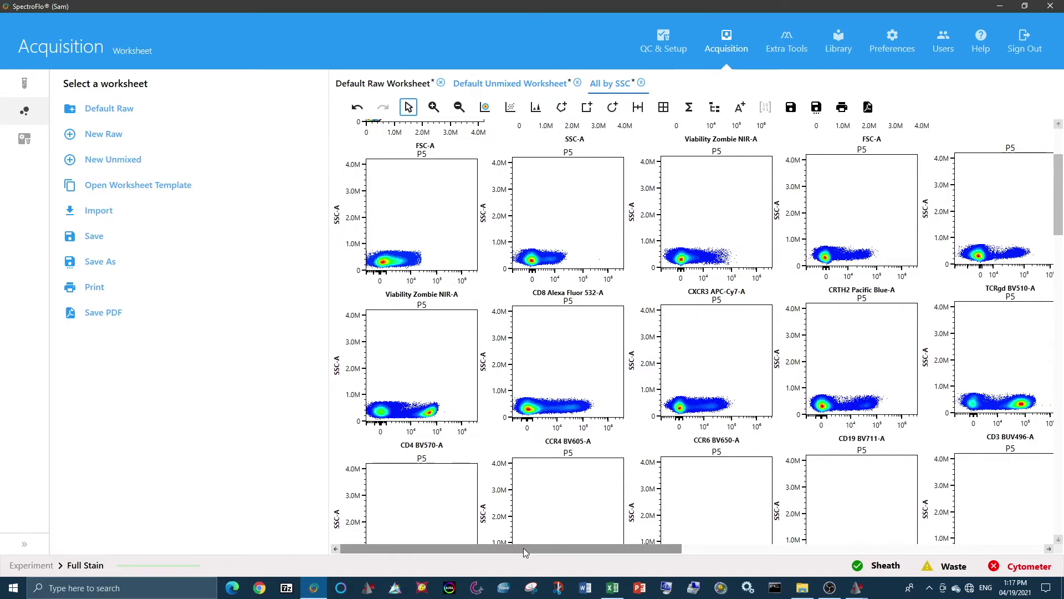
- Examine the P5 plots of every marker against SSC-A in the All by SSC worksheet
left_click_drag(523, 547, 536, 546)
scroll(530, 380, "down", 1)
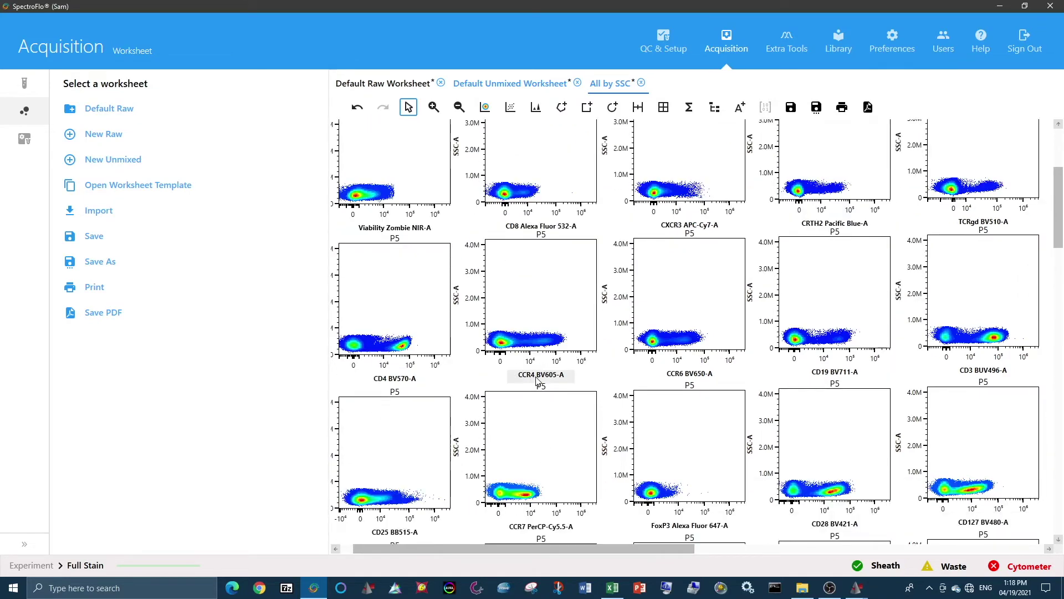
scroll(537, 380, "down", 3)
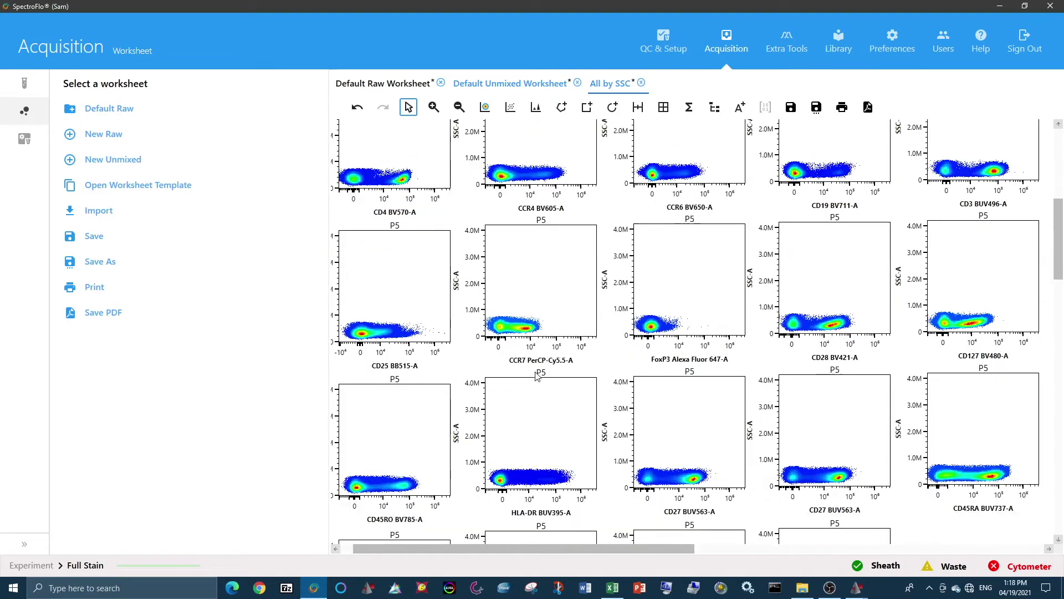
scroll(534, 368, "down", 1)
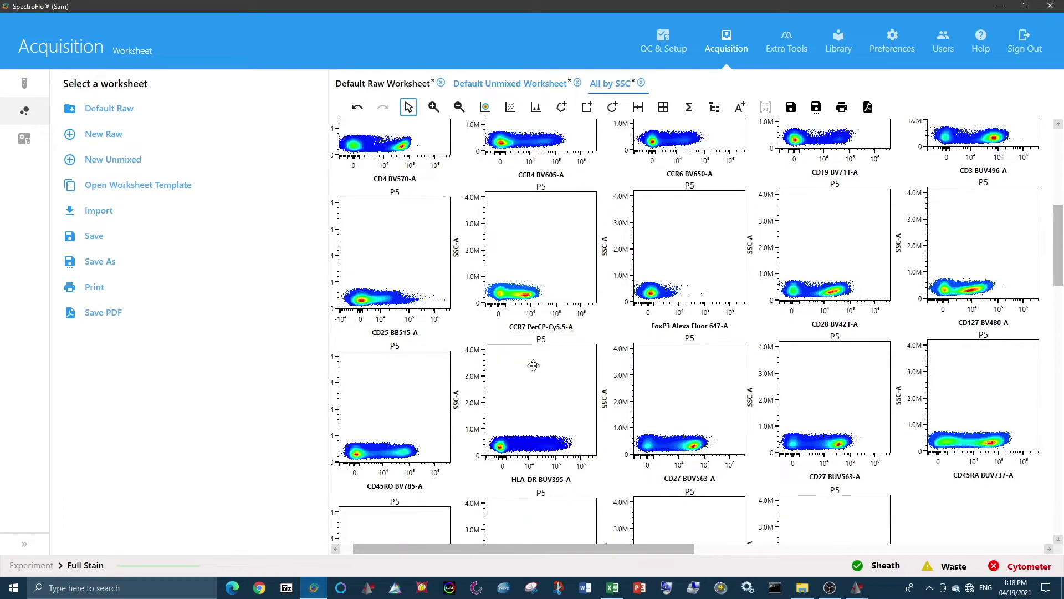
scroll(533, 362, "down", 1)
scroll(532, 358, "down", 1)
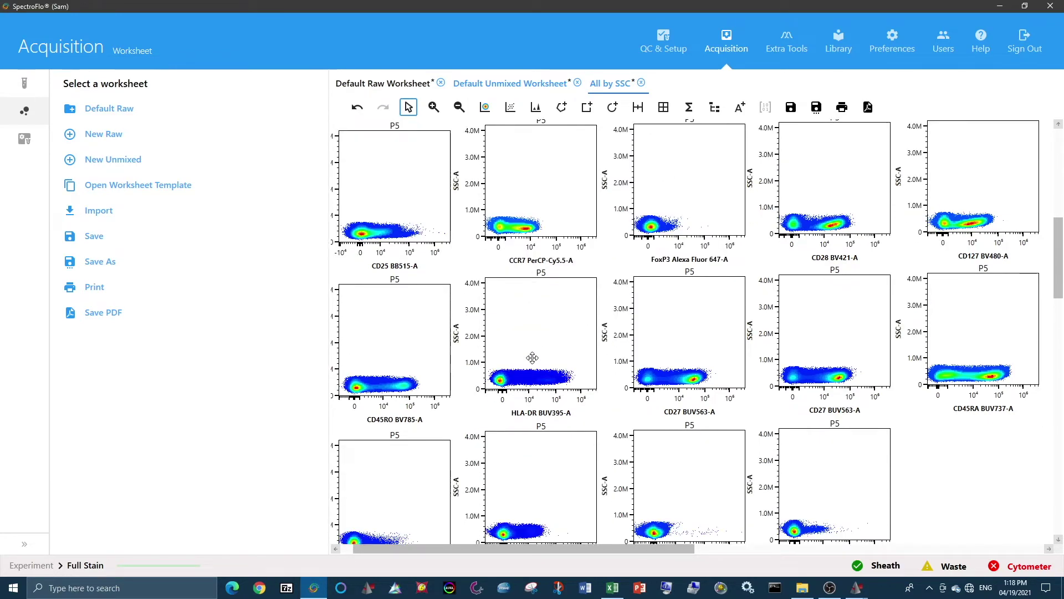
scroll(532, 358, "down", 1)
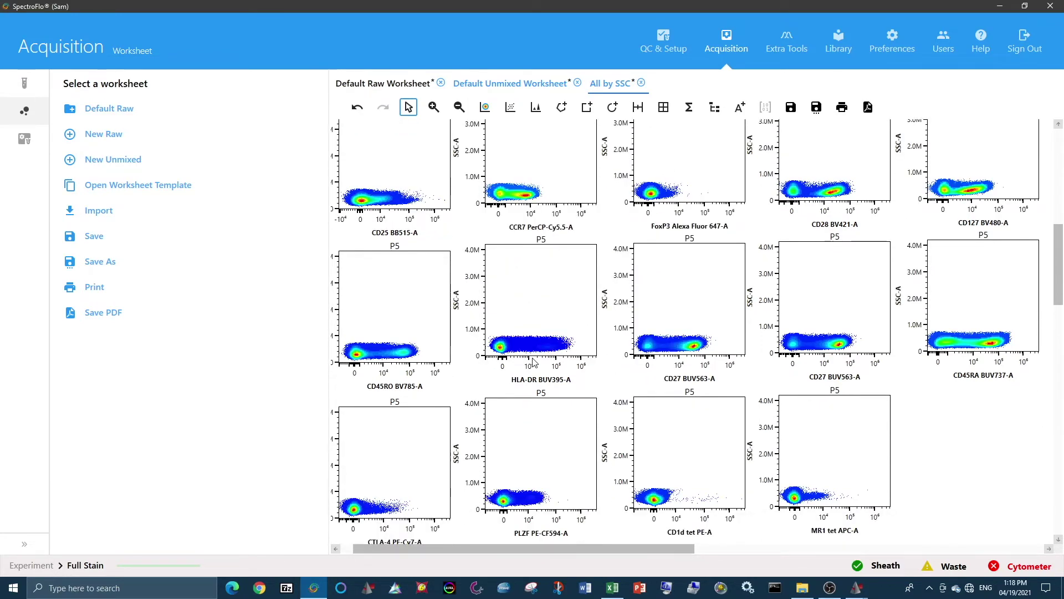
scroll(536, 373, "down", 1)
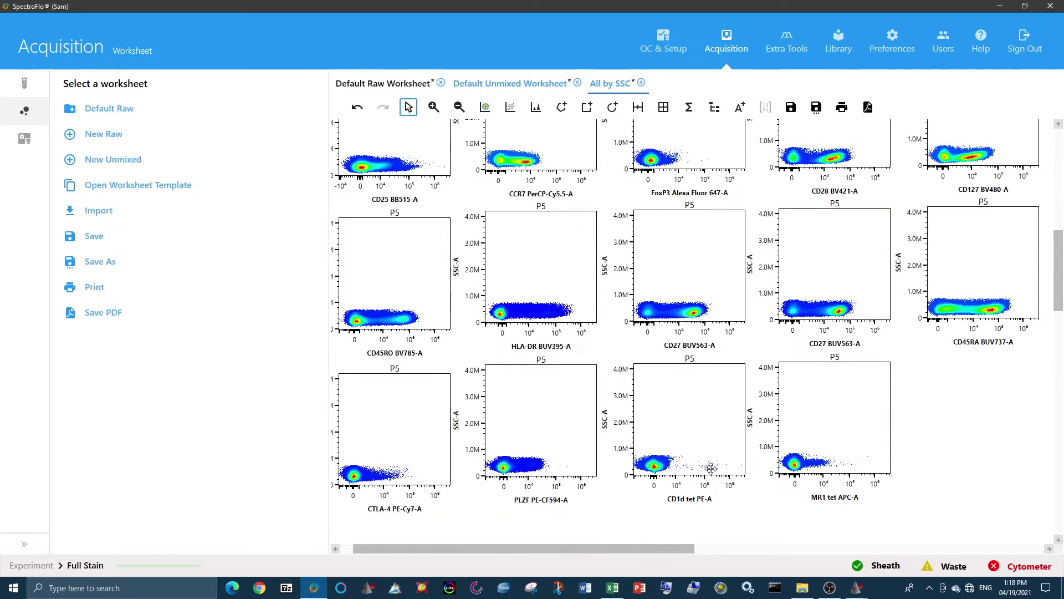
scroll(610, 500, "up", 3)
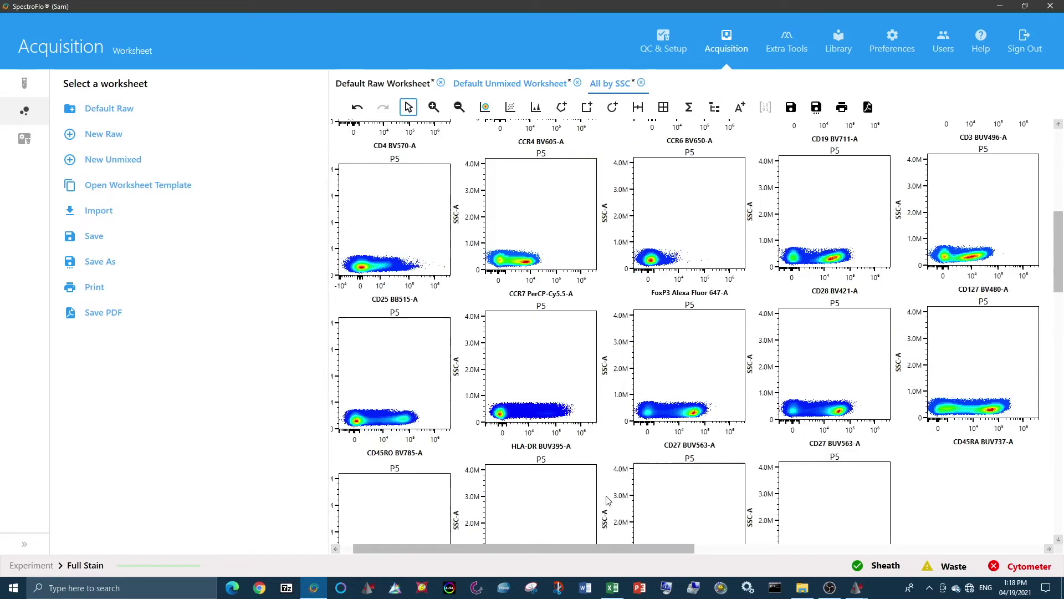
- Show the experiment's tube list and recheck the gating plots and the P5 marker plots against SSC-A
left_click(21, 85)
scroll(785, 374, "up", 2)
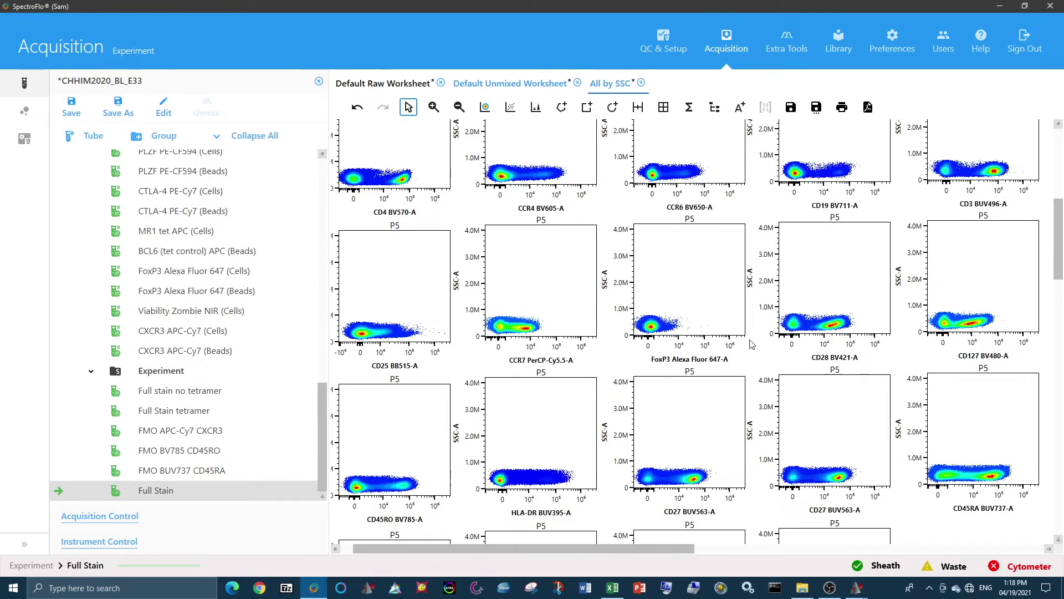
scroll(751, 343, "down", 1)
scroll(753, 345, "down", 2)
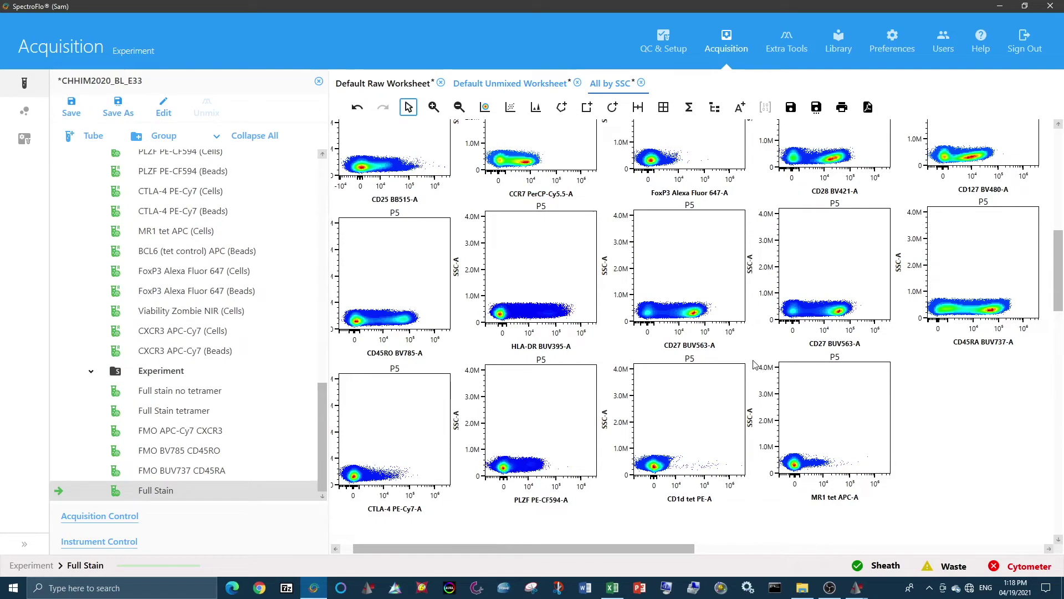
scroll(758, 364, "up", 10)
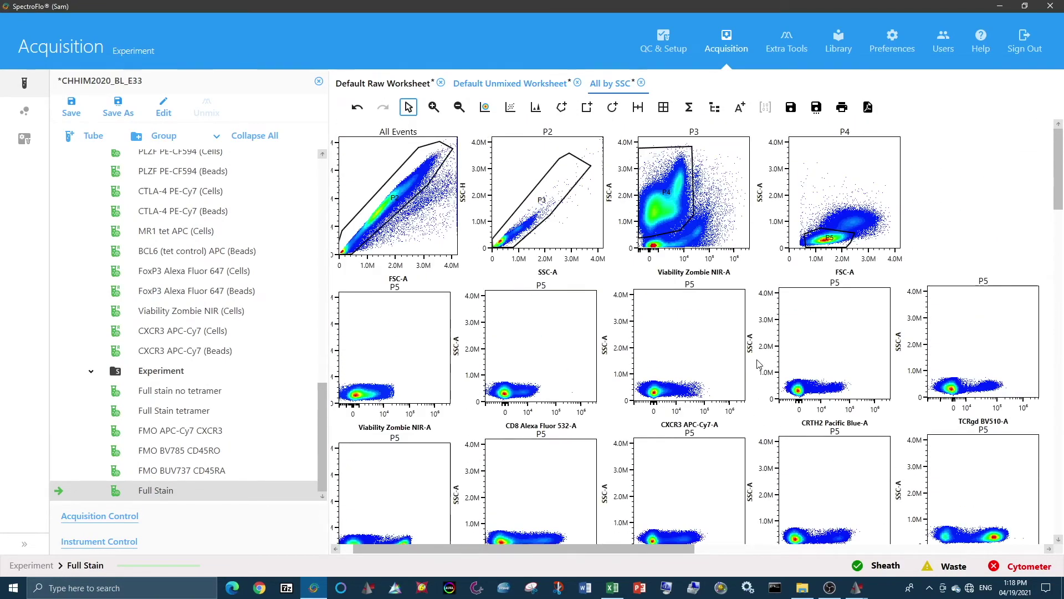
scroll(758, 364, "down", 7)
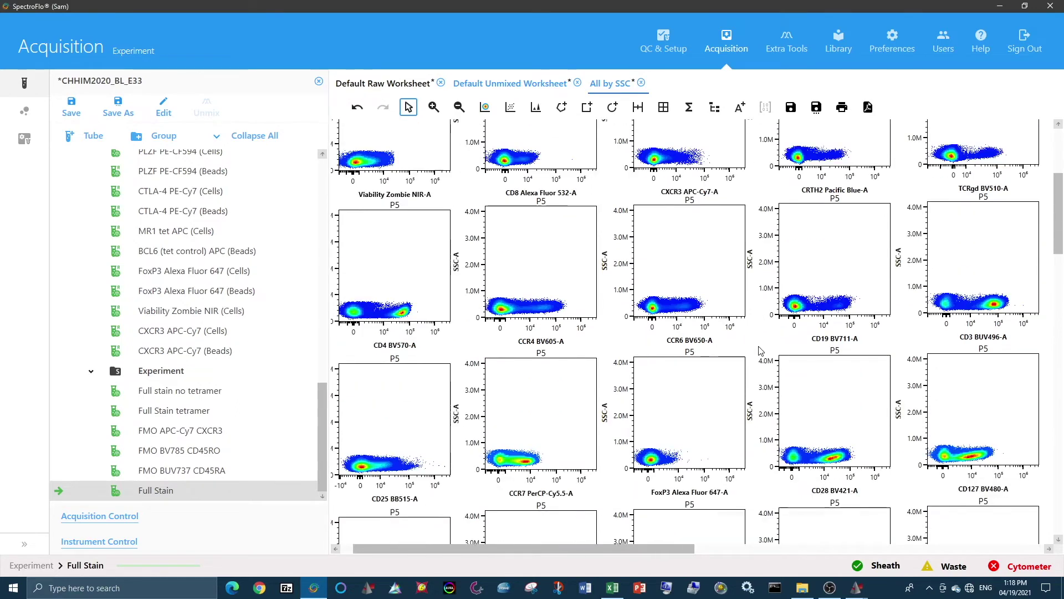
scroll(759, 350, "down", 1)
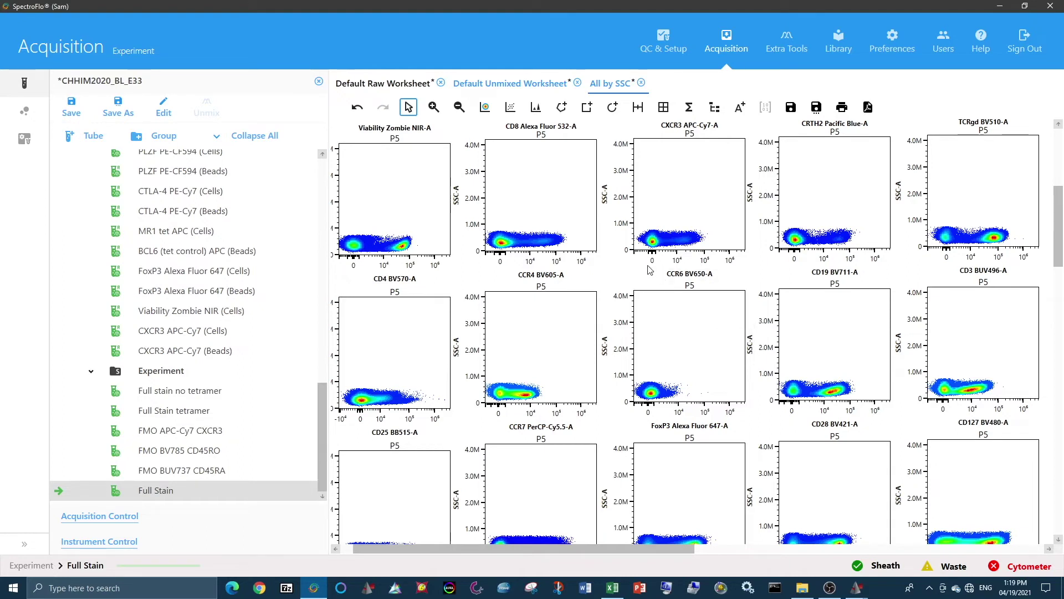
- Open the unmixed worksheet template NxN
left_click(30, 111)
left_click(126, 187)
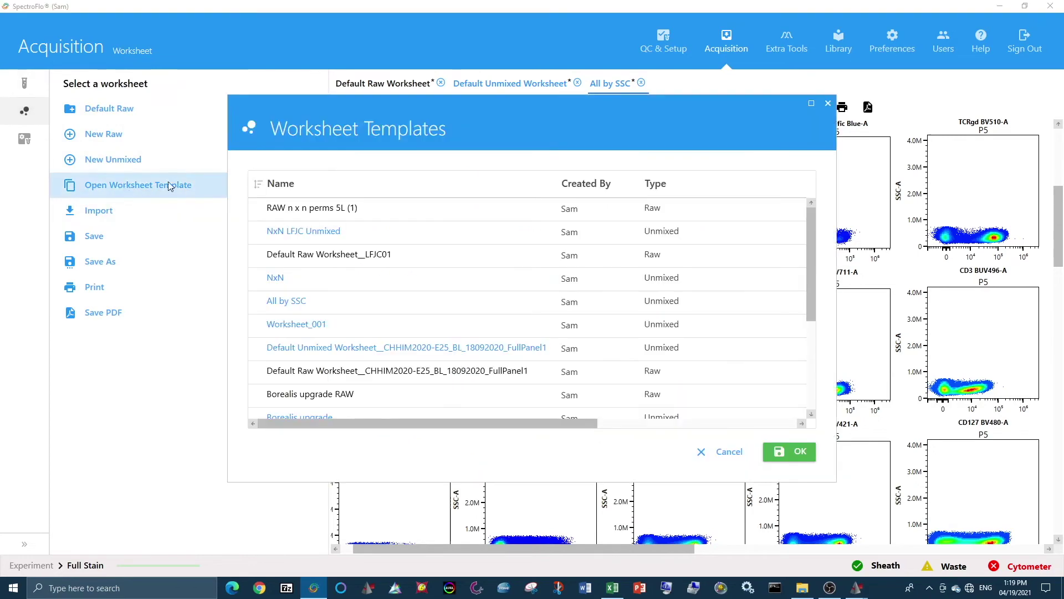
double_click(279, 277)
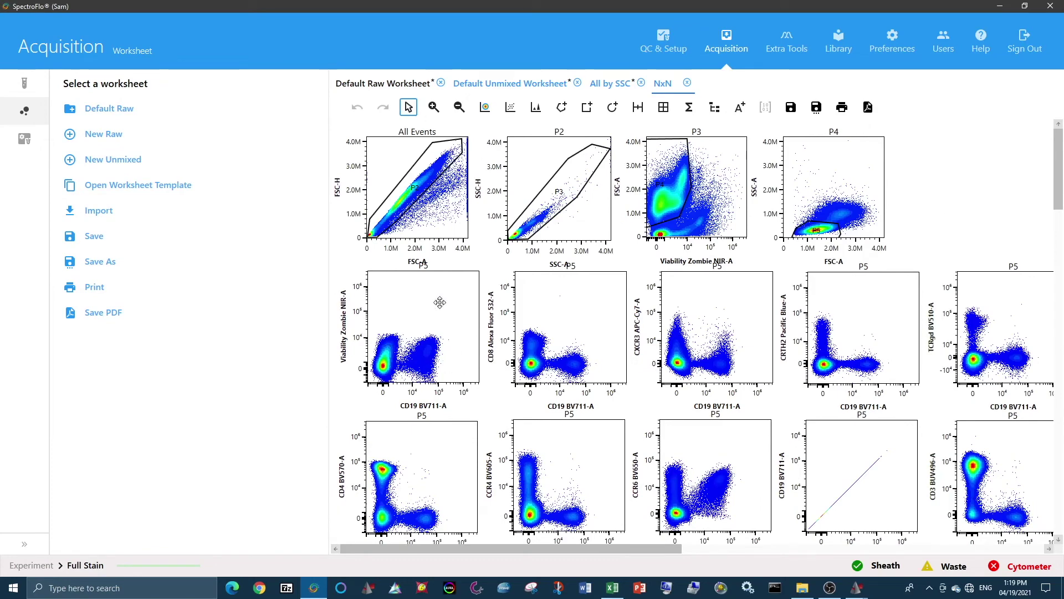
- Select all P5 plots in the NxN worksheet and set their shared X axis parameter to HLA-DR BUV395-A
left_click_drag(338, 262, 1059, 392)
right_click(704, 300)
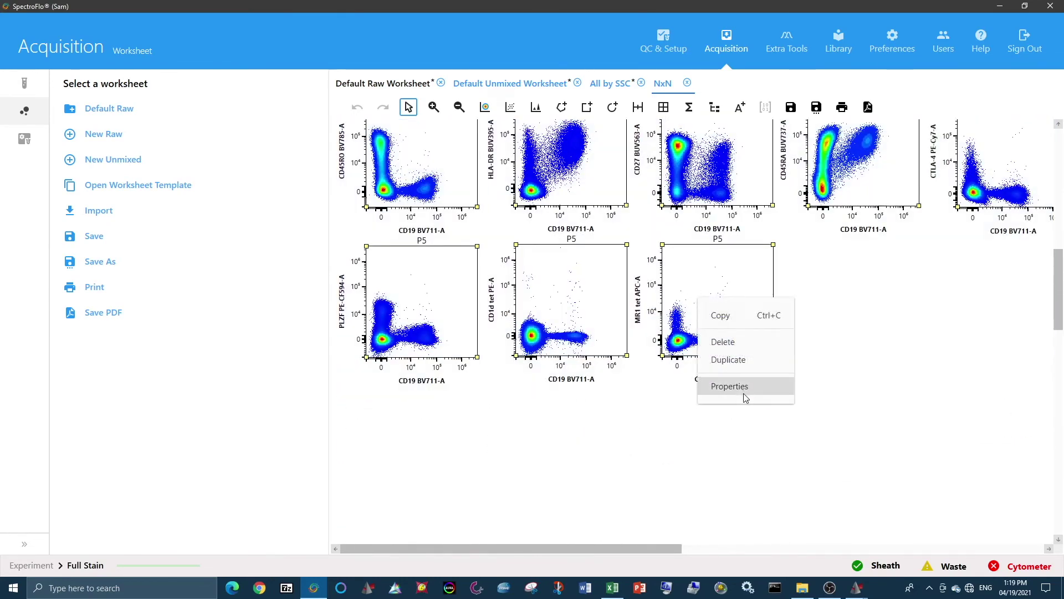
left_click(771, 397)
left_click(979, 272)
scroll(1003, 349, "up", 3)
left_click(998, 310)
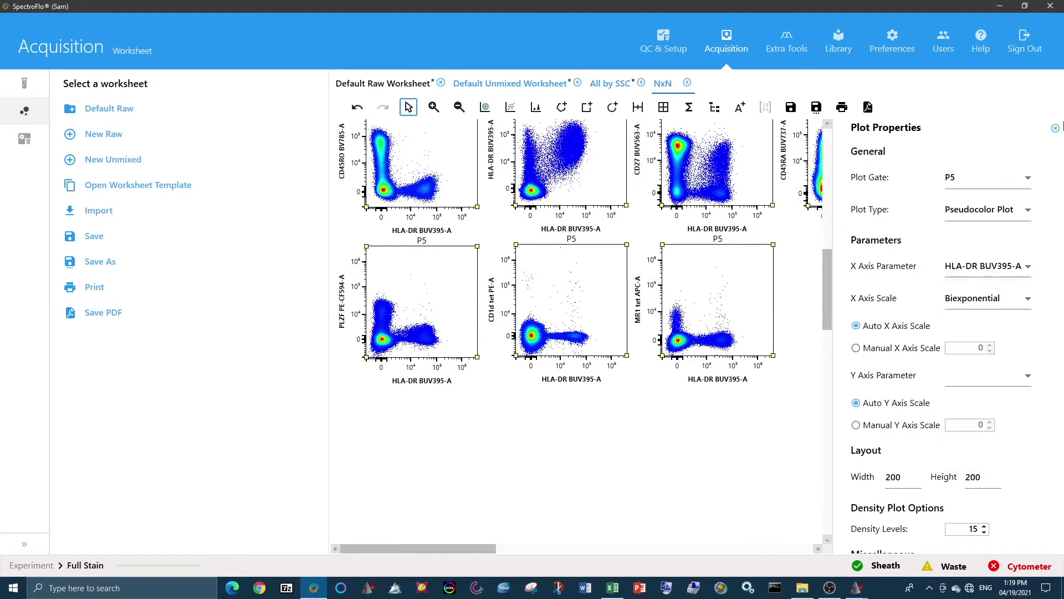
left_click(1055, 128)
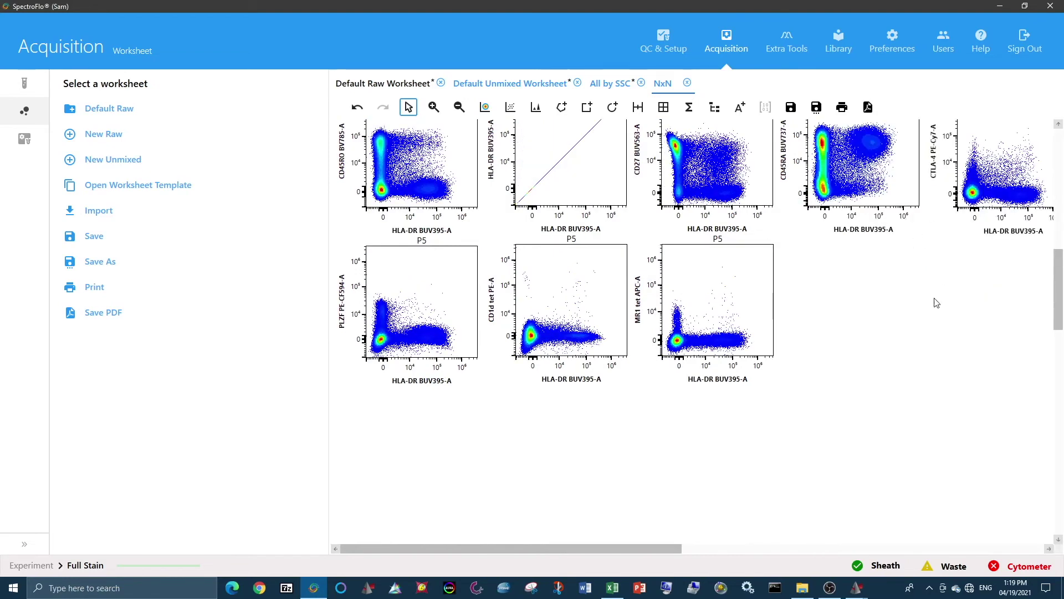
- Examine the P5 plots of every marker against HLA-DR BUV395-A for unmixing errors
scroll(940, 309, "up", 3)
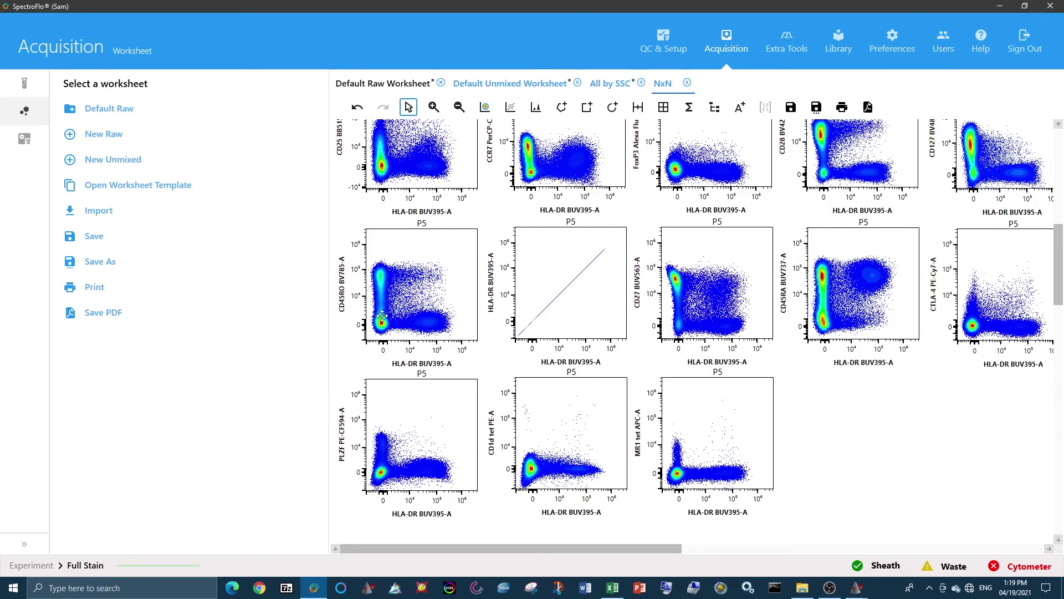
scroll(382, 316, "up", 5)
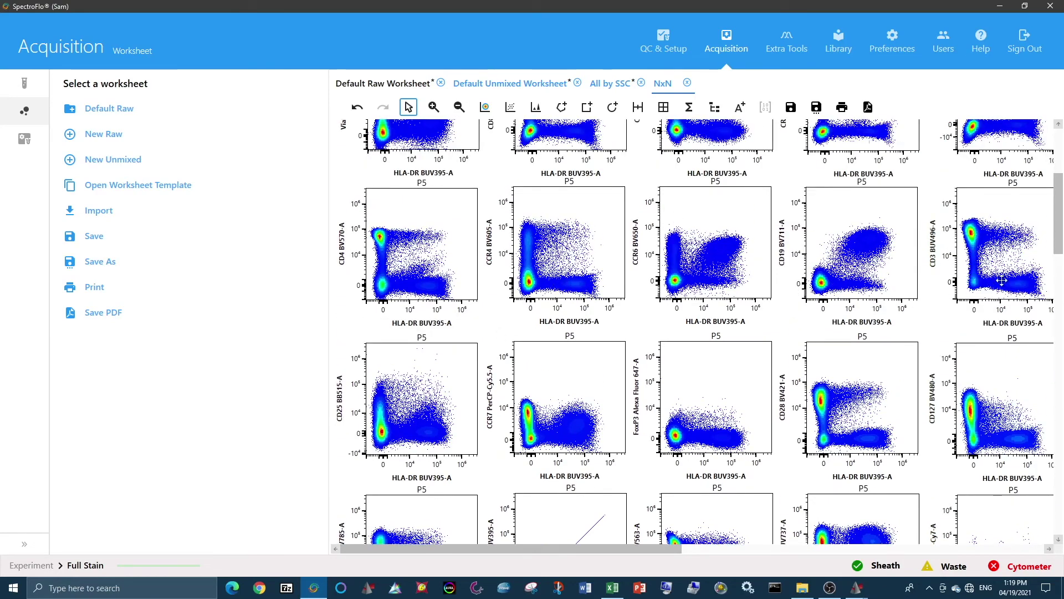
scroll(894, 306, "up", 3)
scroll(892, 303, "up", 2)
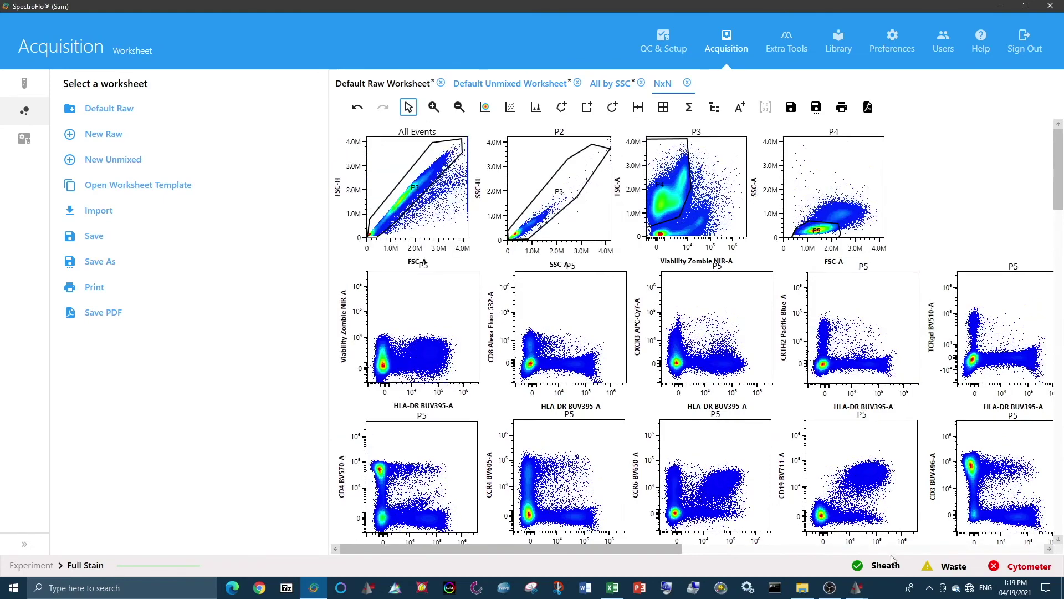
scroll(643, 443, "down", 5)
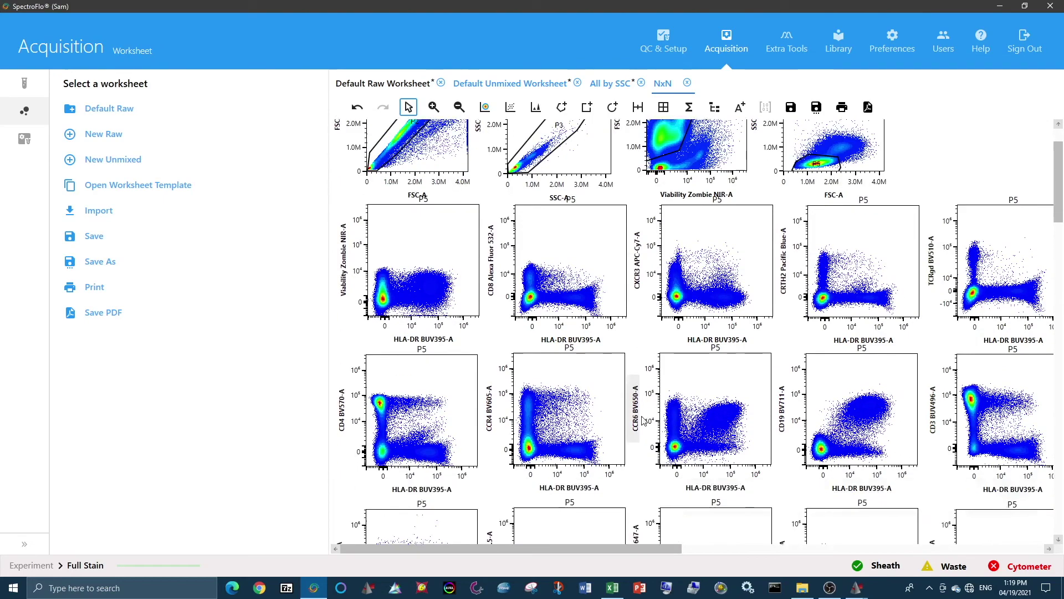
scroll(646, 420, "down", 4)
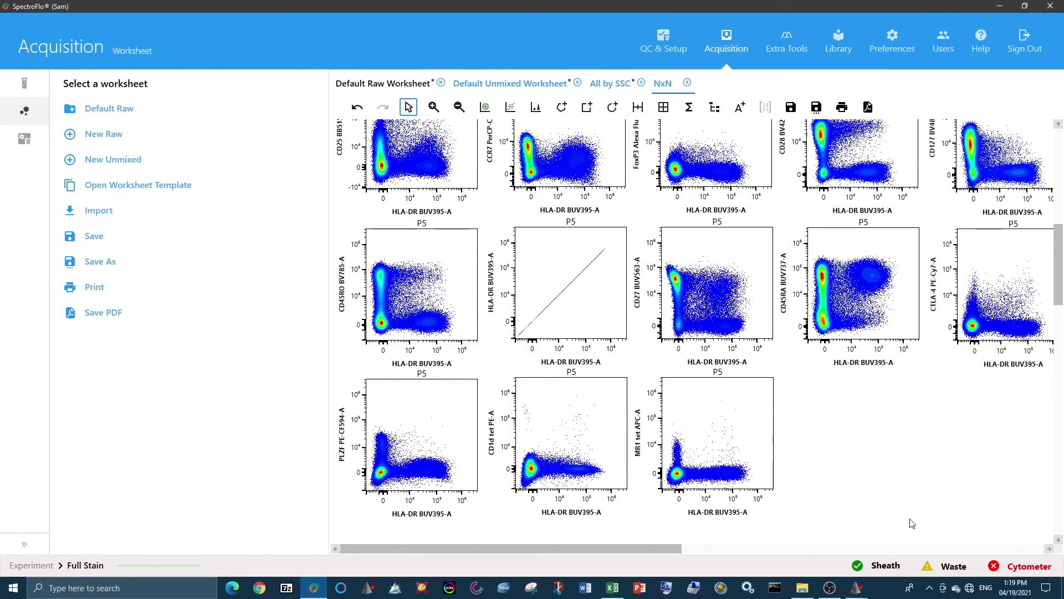
- Select all P5 plots and set their shared X axis parameter to CD3 BUV496-A
left_click_drag(1014, 525, 349, 321)
right_click(442, 314)
left_click(495, 403)
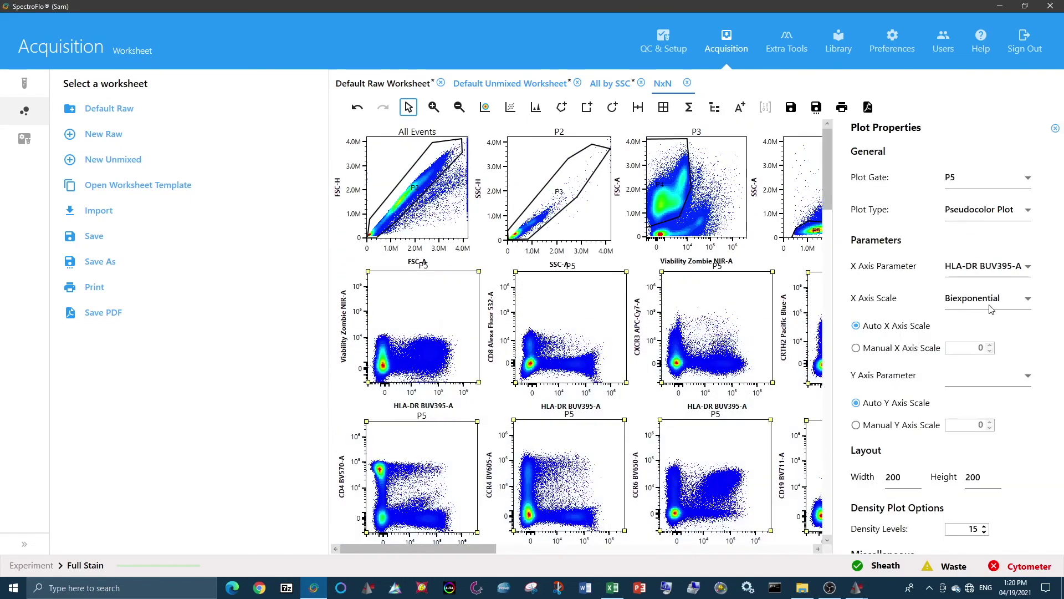
left_click(989, 267)
left_click(999, 310)
left_click(1056, 128)
- Examine the P5 plots of every marker against CD3 BUV496-A for unmixing errors
scroll(828, 326, "down", 3)
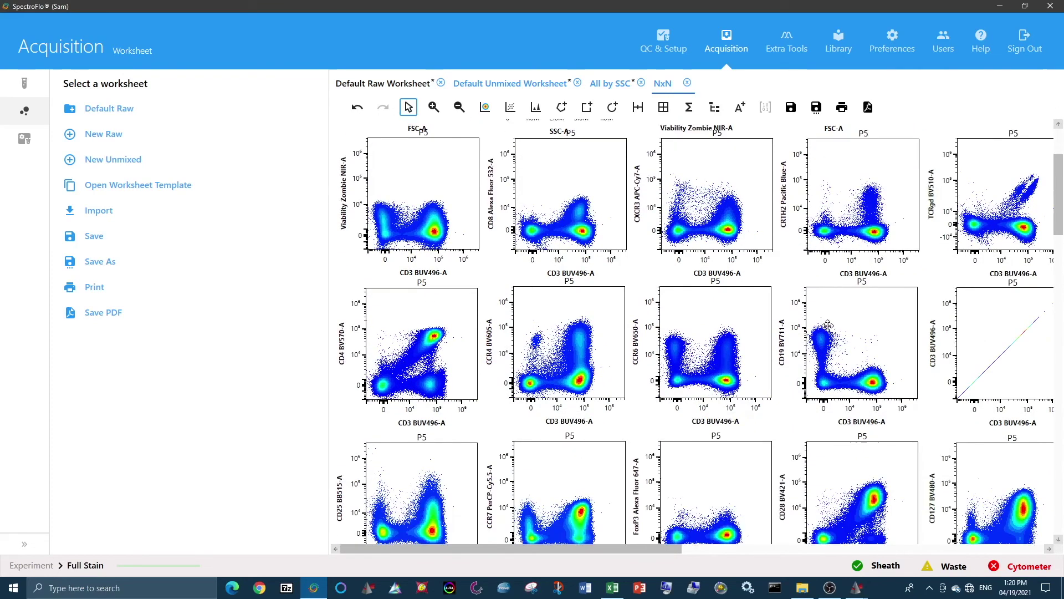
scroll(830, 330, "down", 3)
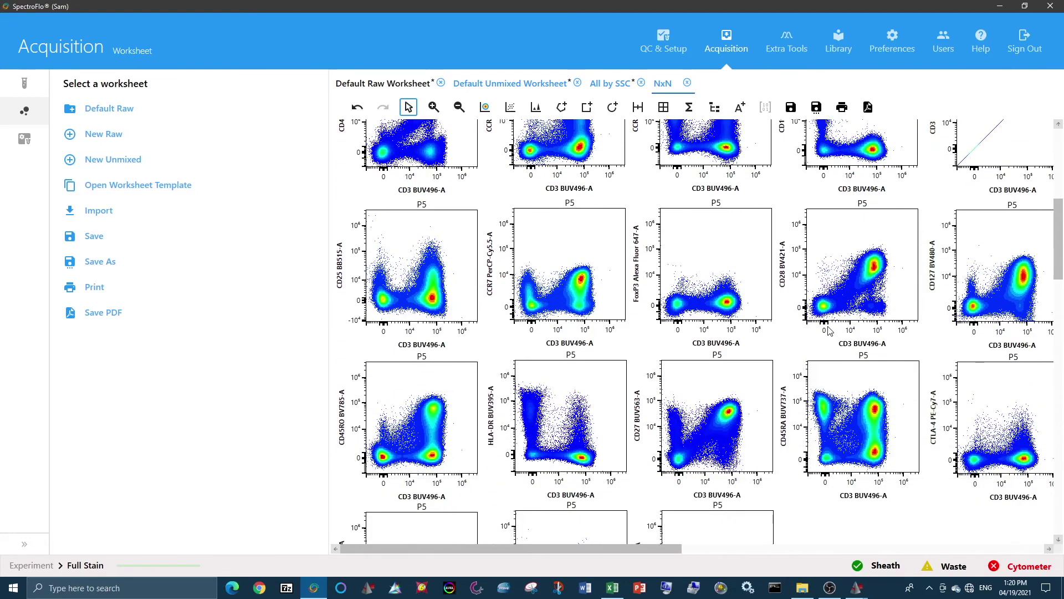
scroll(634, 370, "up", 10)
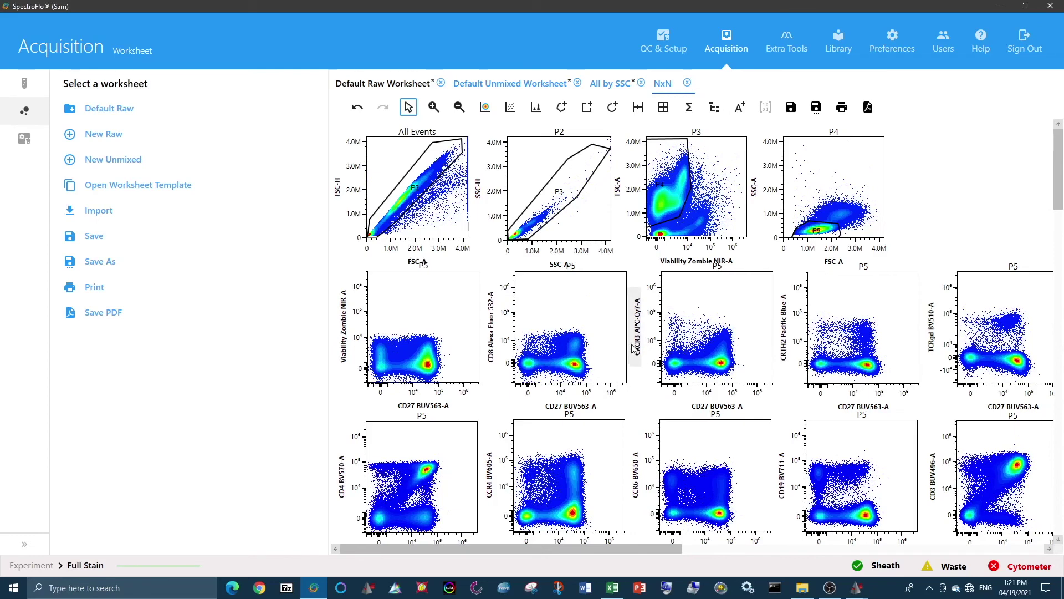
- Examine the P5 plots of every marker against CD27 BUV563-A, comparing all rows of the NxN worksheet
scroll(642, 379, "down", 1)
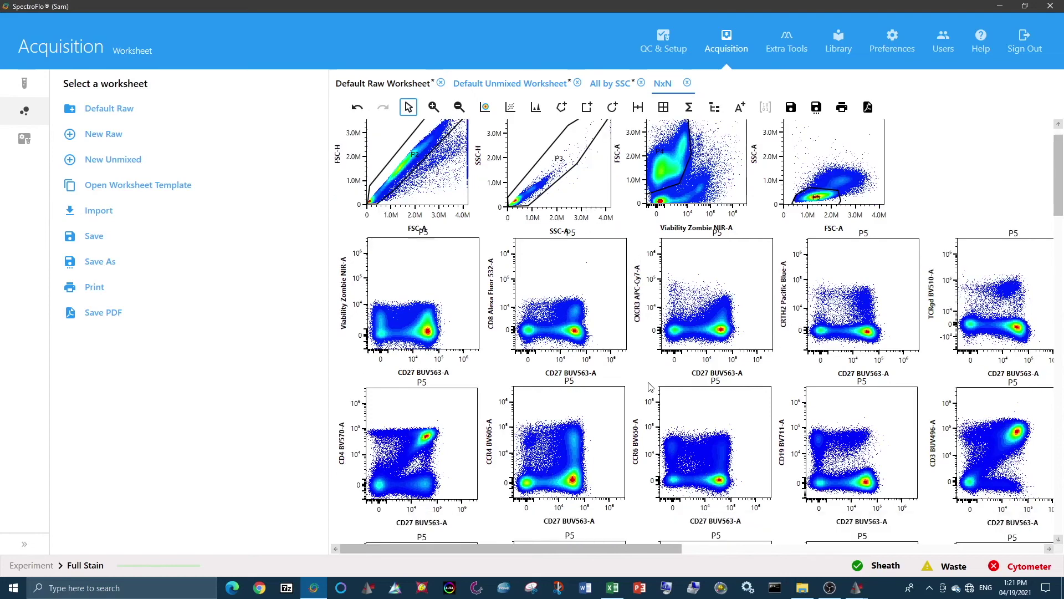
scroll(635, 402, "down", 6)
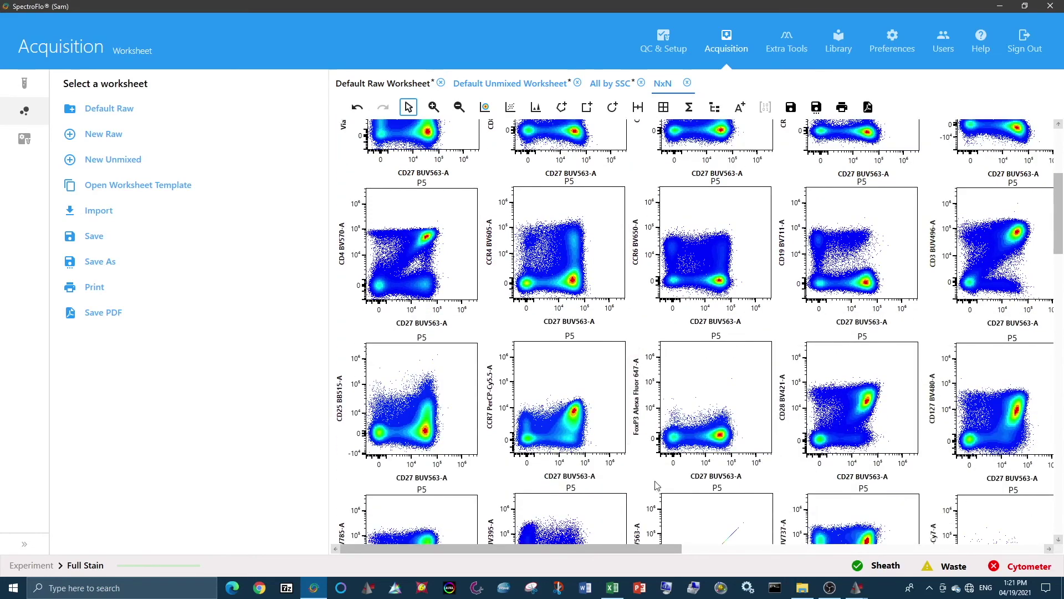
scroll(643, 493, "down", 2)
scroll(640, 523, "down", 1)
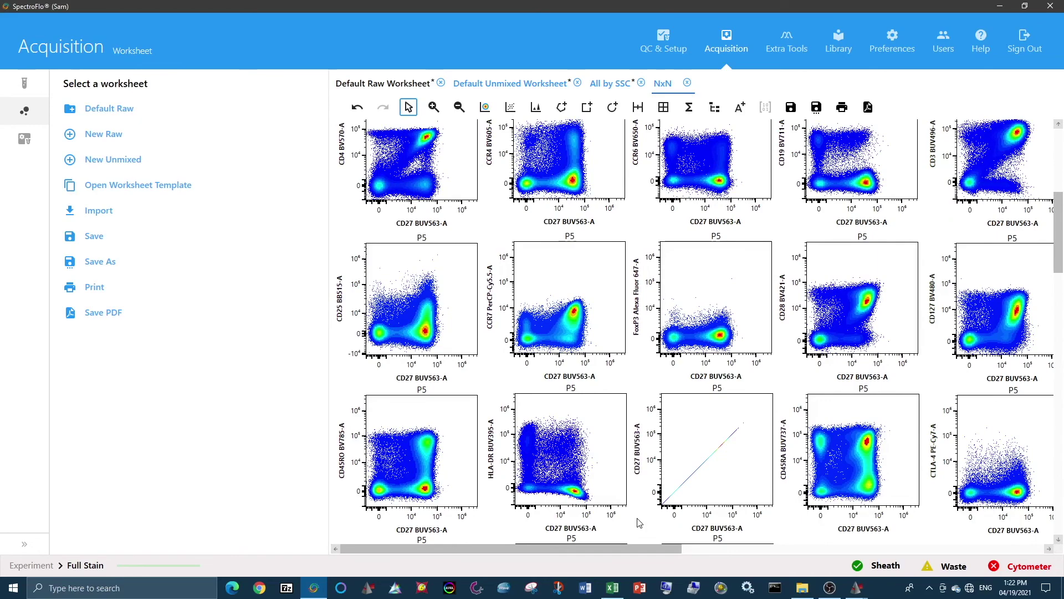
scroll(640, 523, "up", 8)
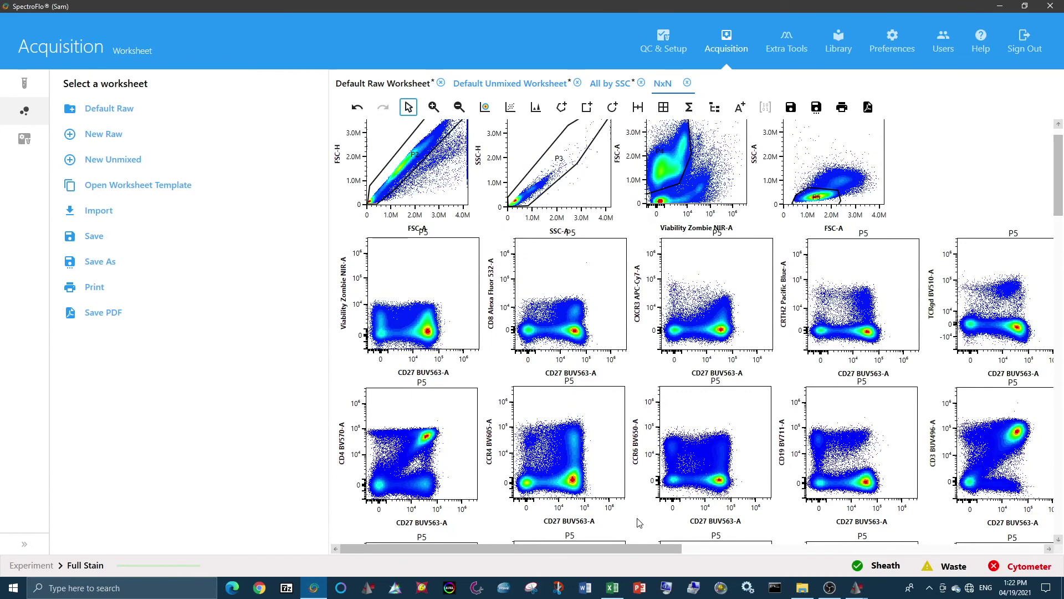
scroll(640, 522, "up", 1)
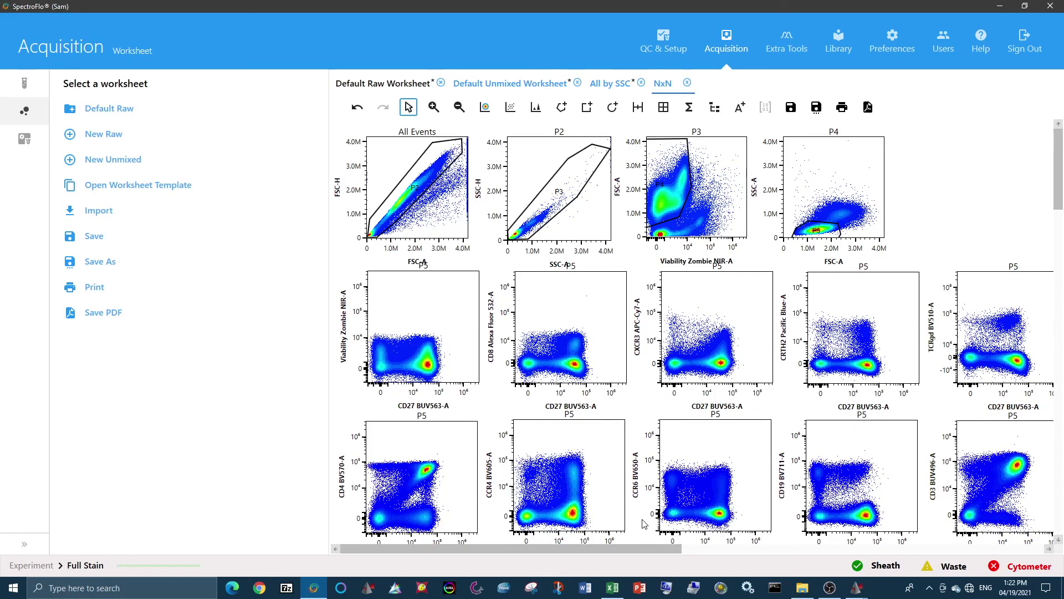
scroll(639, 521, "down", 1)
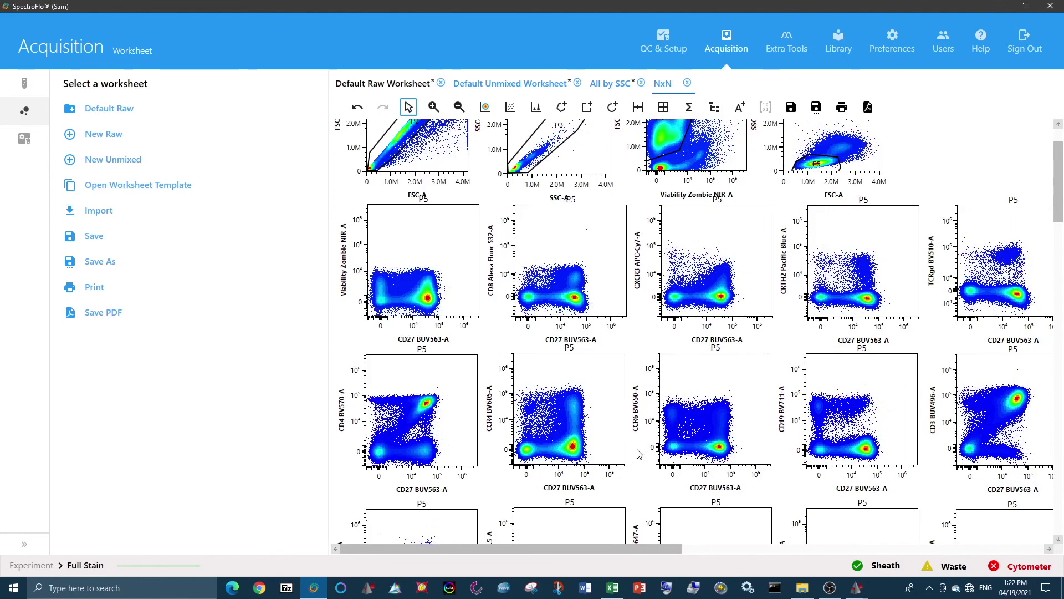
scroll(640, 449, "down", 2)
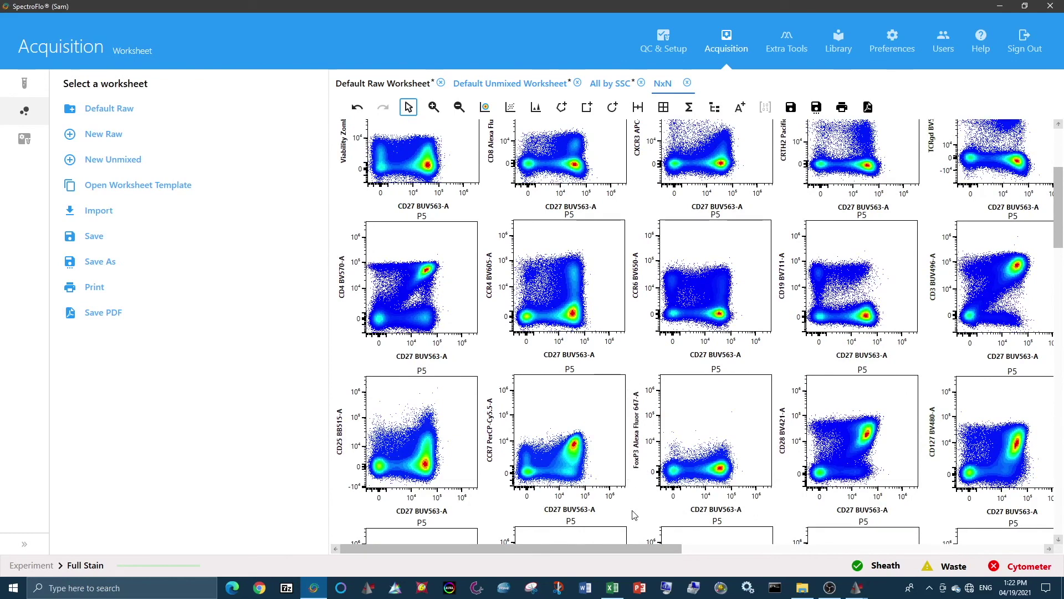
scroll(635, 515, "down", 3)
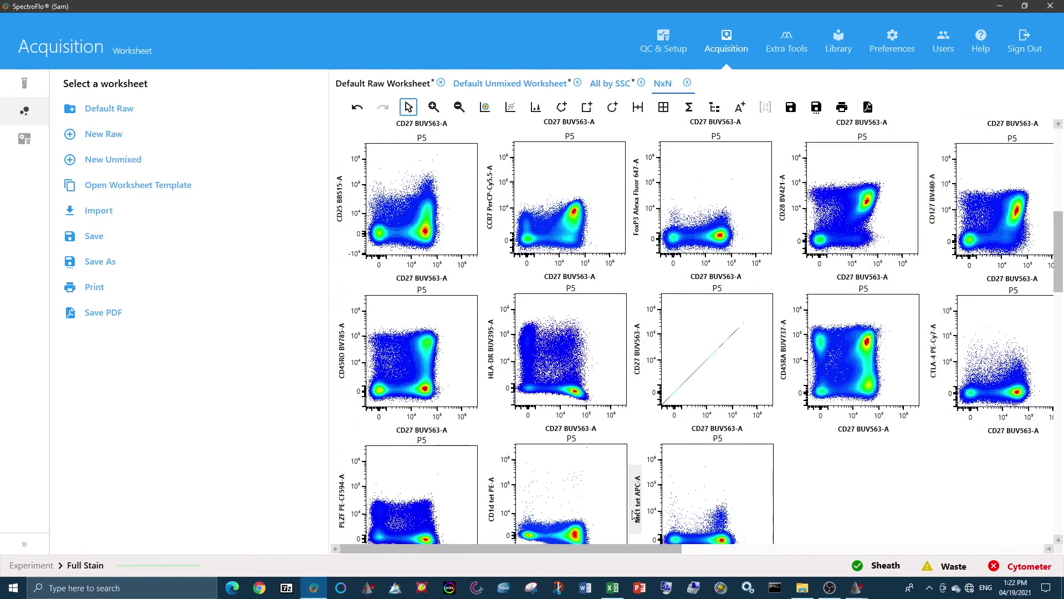
scroll(635, 514, "down", 1)
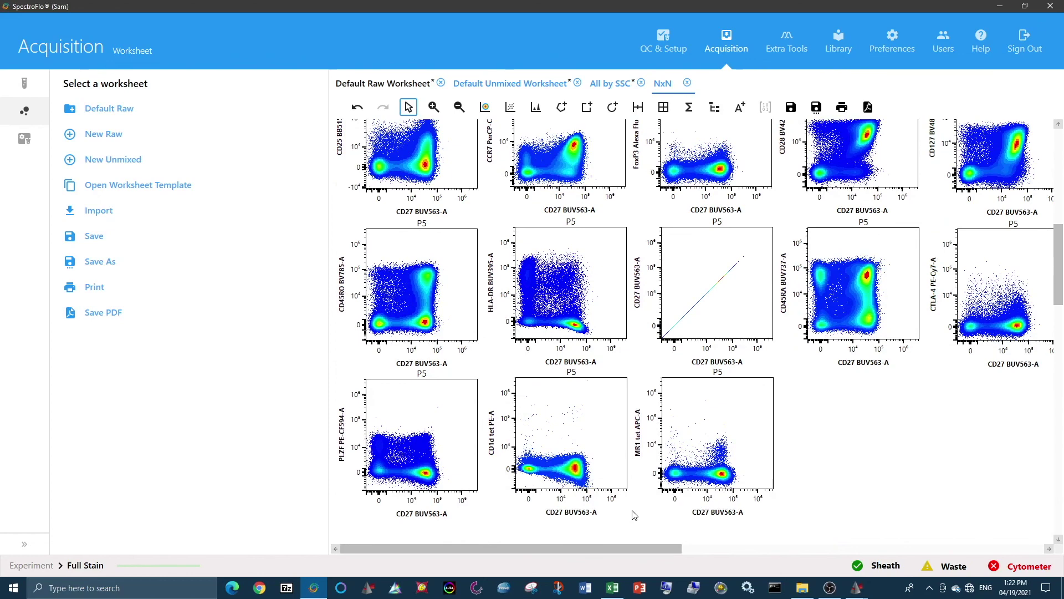